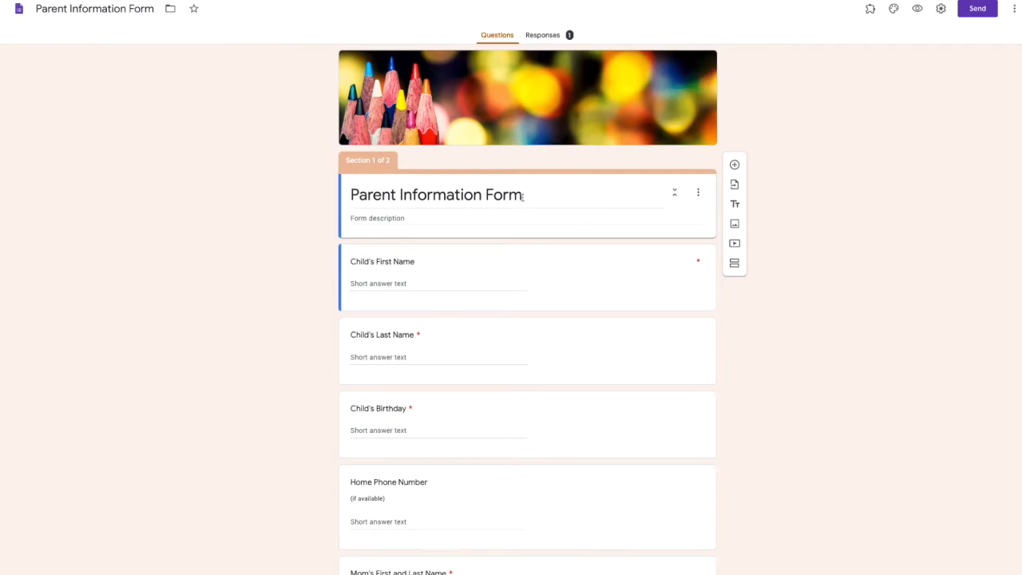
Review the questions in both sections of the Parent Information Form
scroll(555, 336, down, 3)
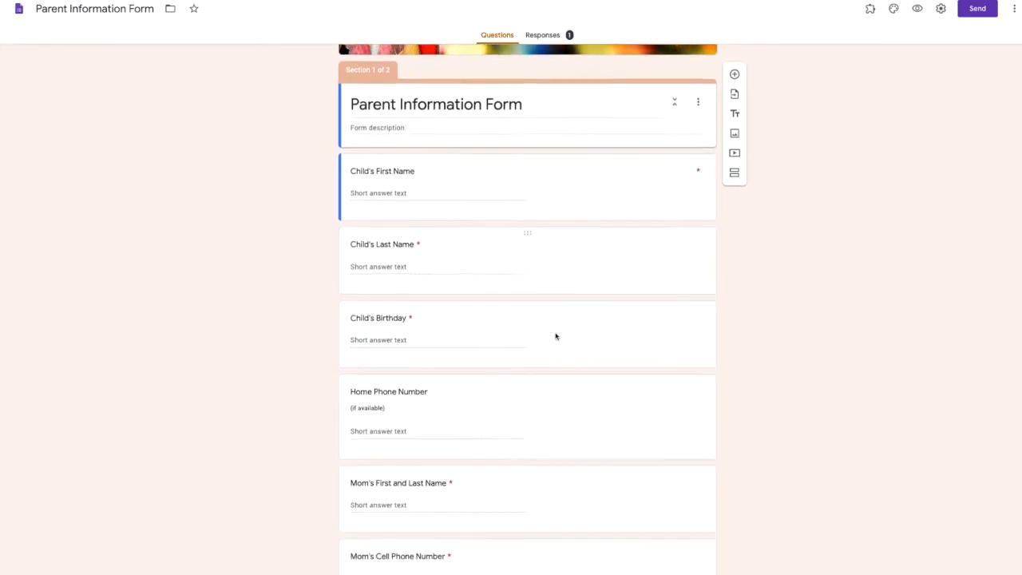
scroll(556, 336, down, 4)
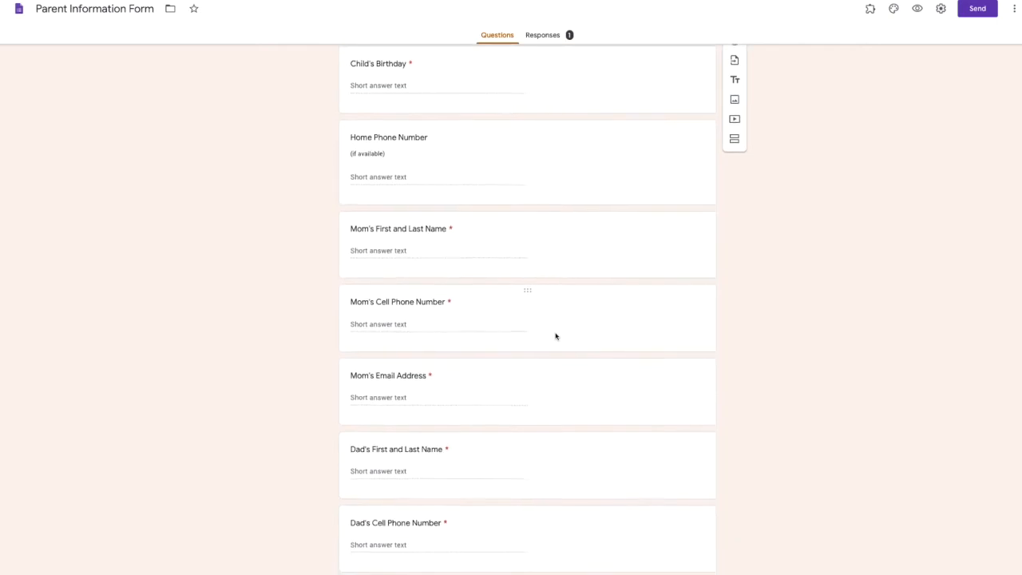
scroll(556, 335, down, 2)
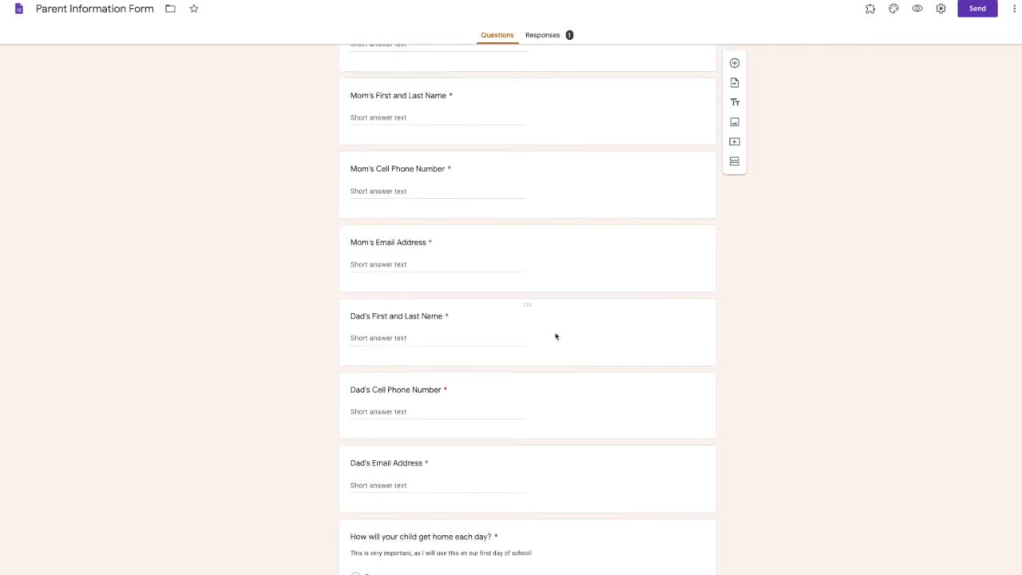
scroll(555, 336, down, 5)
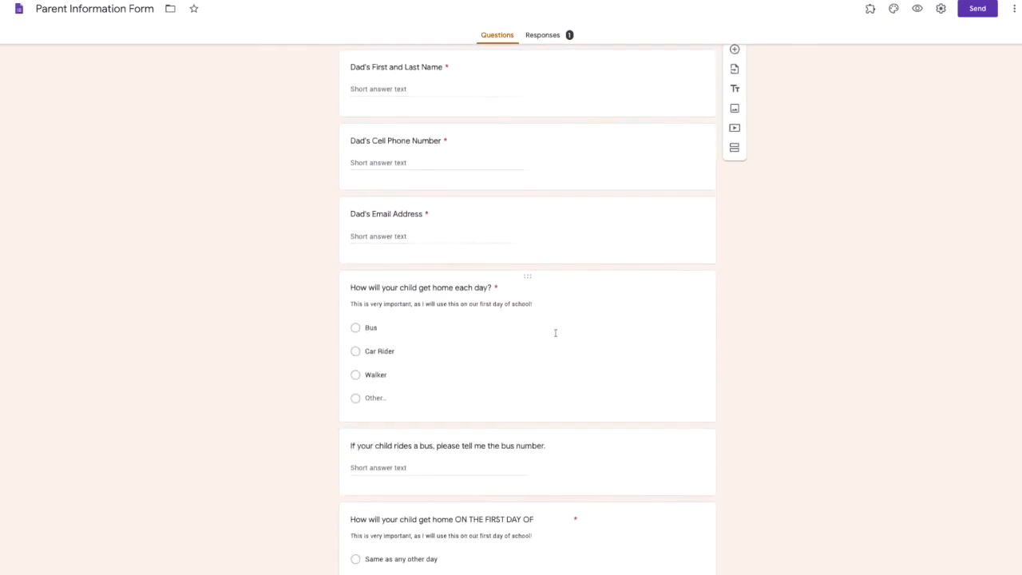
scroll(556, 336, down, 2)
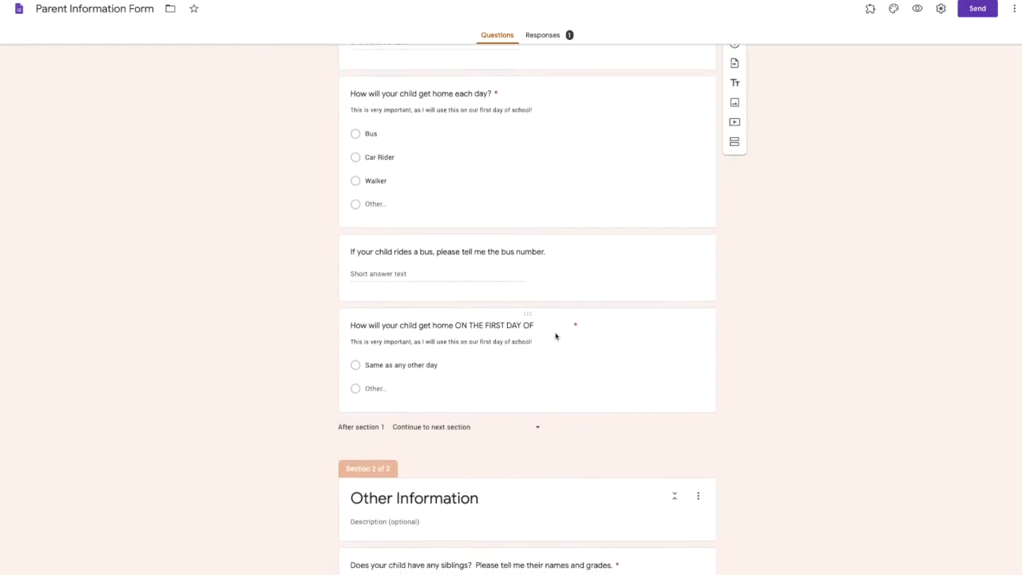
scroll(555, 333, down, 6)
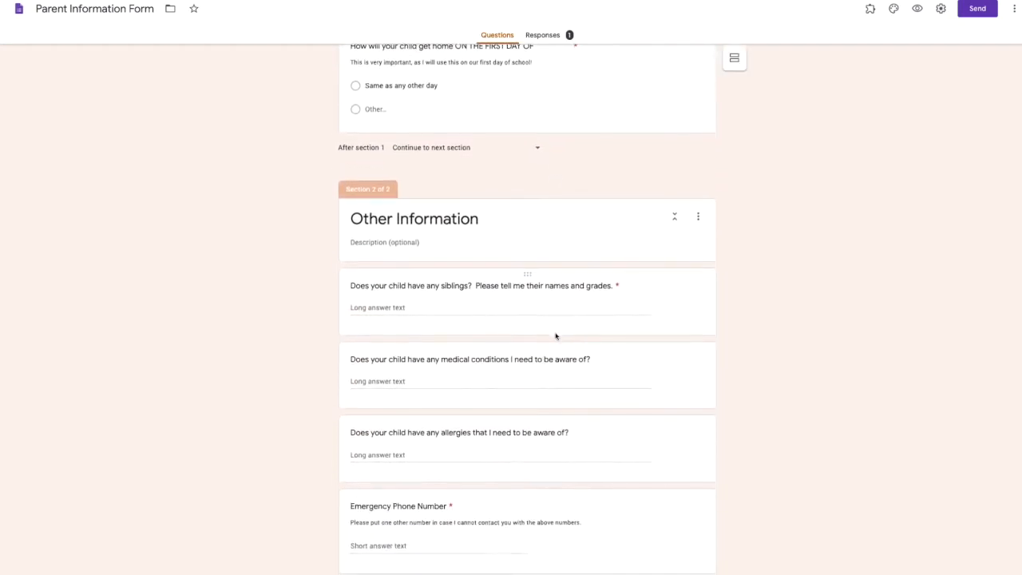
scroll(555, 335, up, 15)
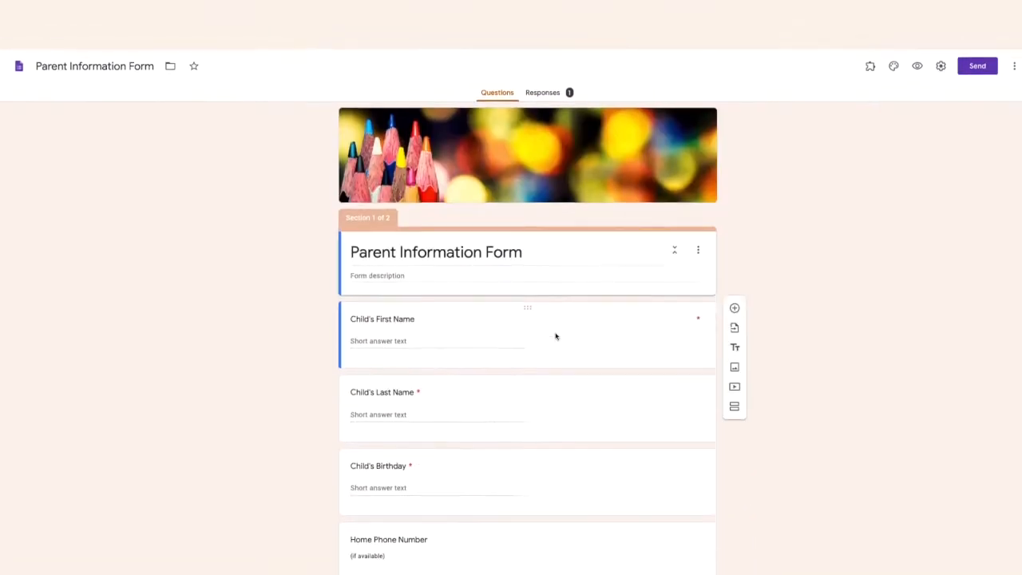
scroll(556, 336, down, 1)
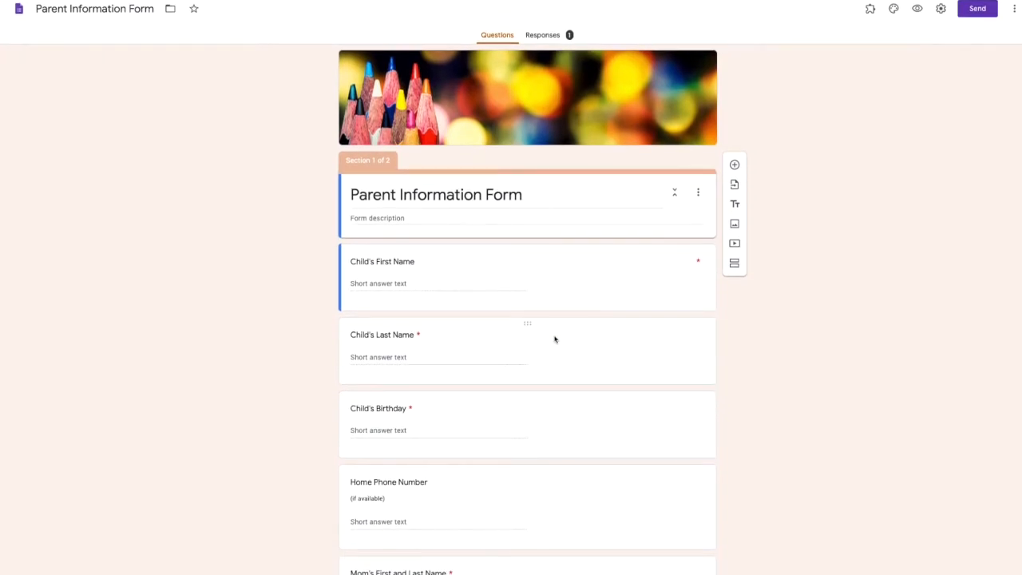
Show the form's responses and open them in the linked spreadsheet
click(548, 36)
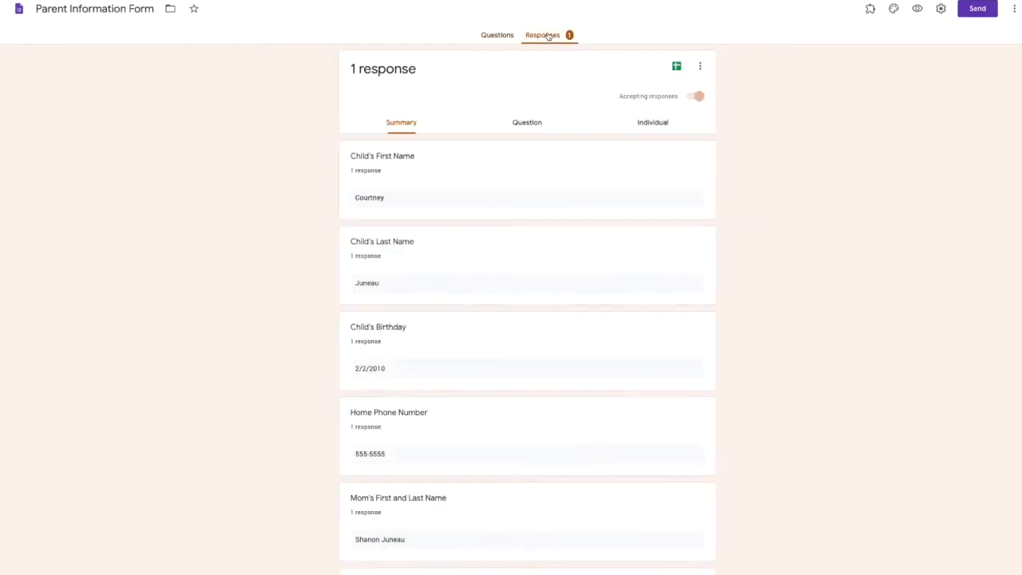
click(676, 67)
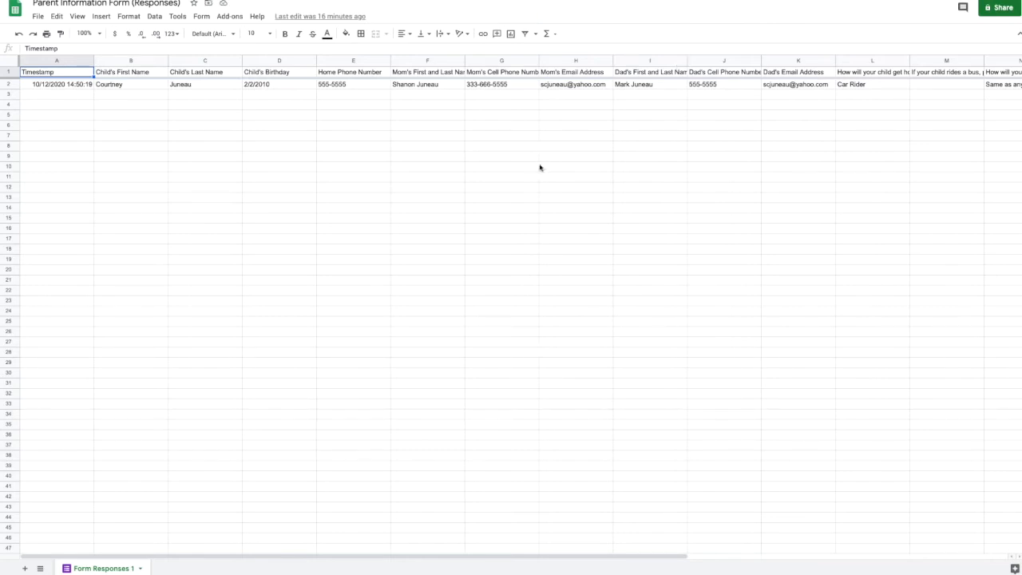
Switch to the Student Information Documentation template and examine the double angle brackets and text of the Child's First Name merge tag
key(ctrl+Tab)
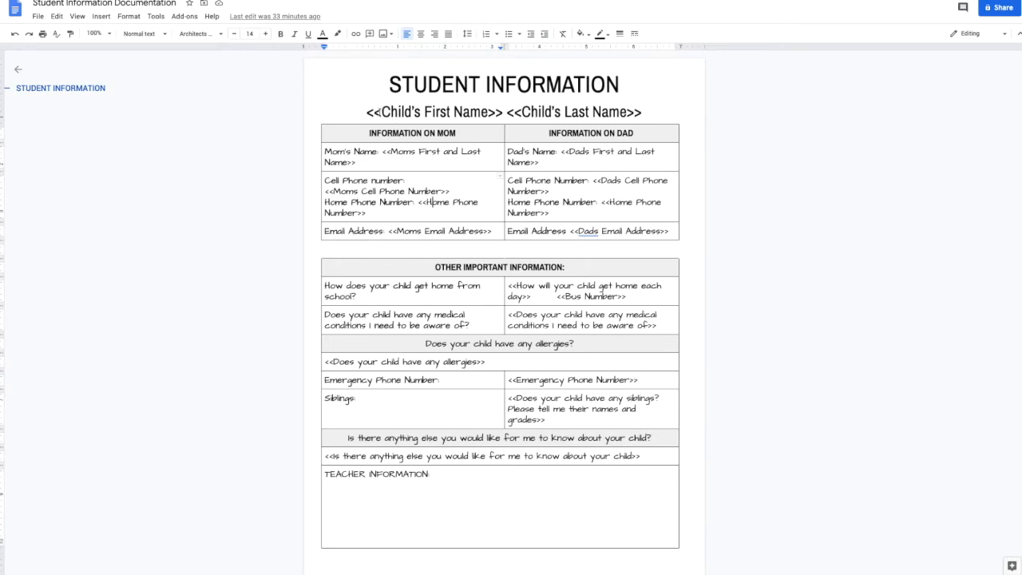
click(371, 112)
drag(371, 112, 366, 111)
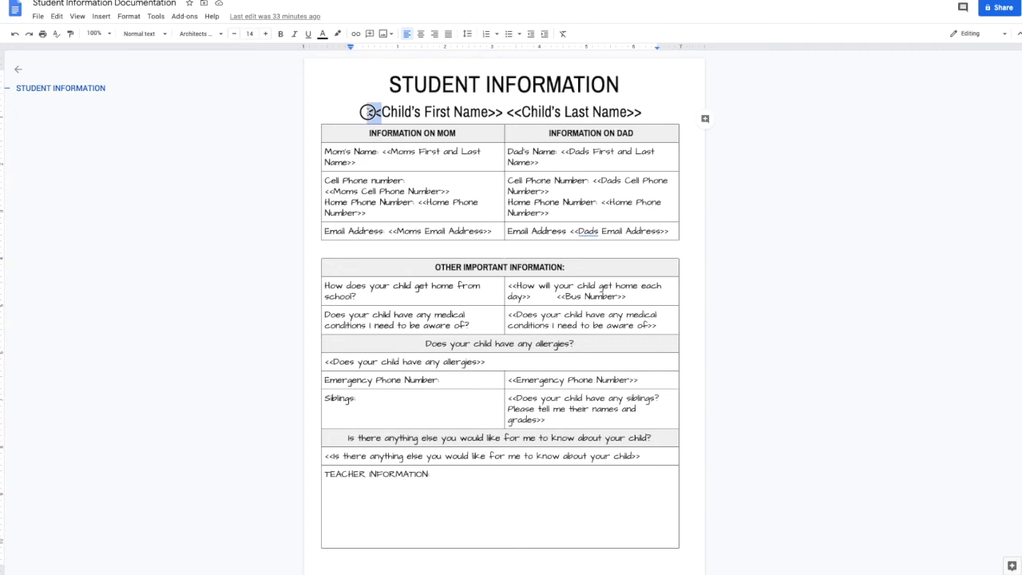
click(381, 113)
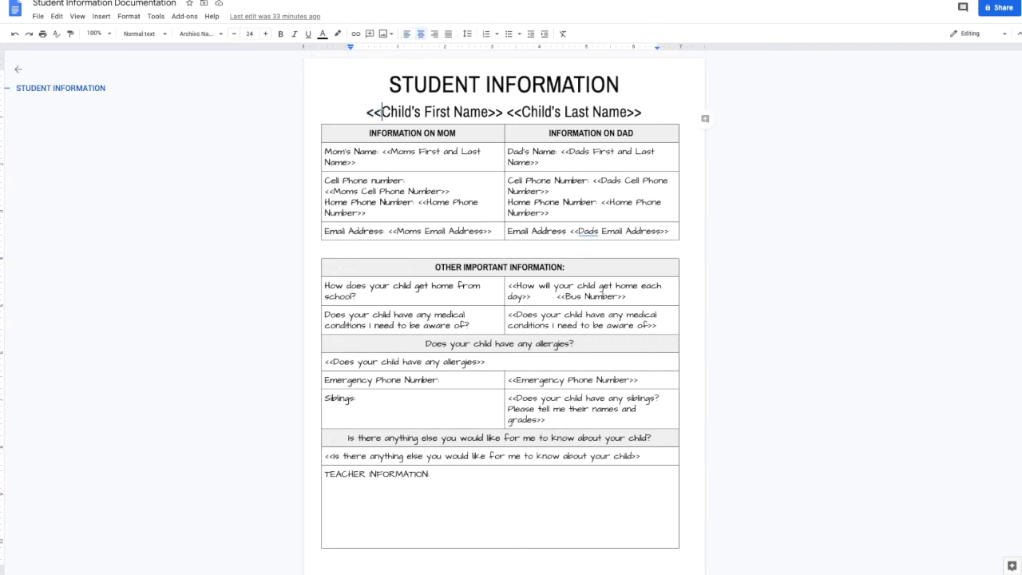
drag(381, 114, 500, 110)
drag(381, 111, 488, 112)
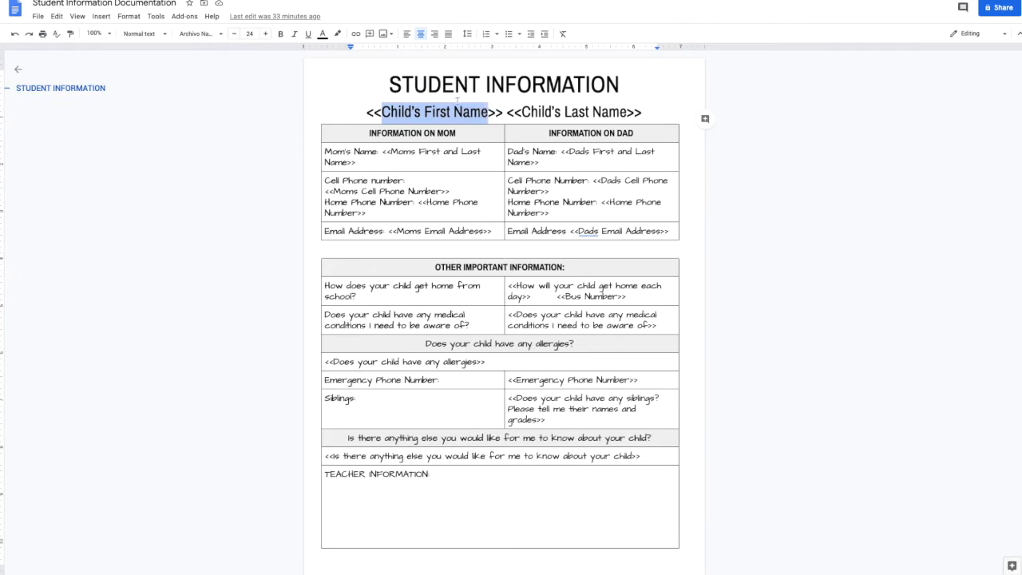
Compare the template's Child's First Name tag with the matching column header in the responses spreadsheet
key(ctrl+Tab)
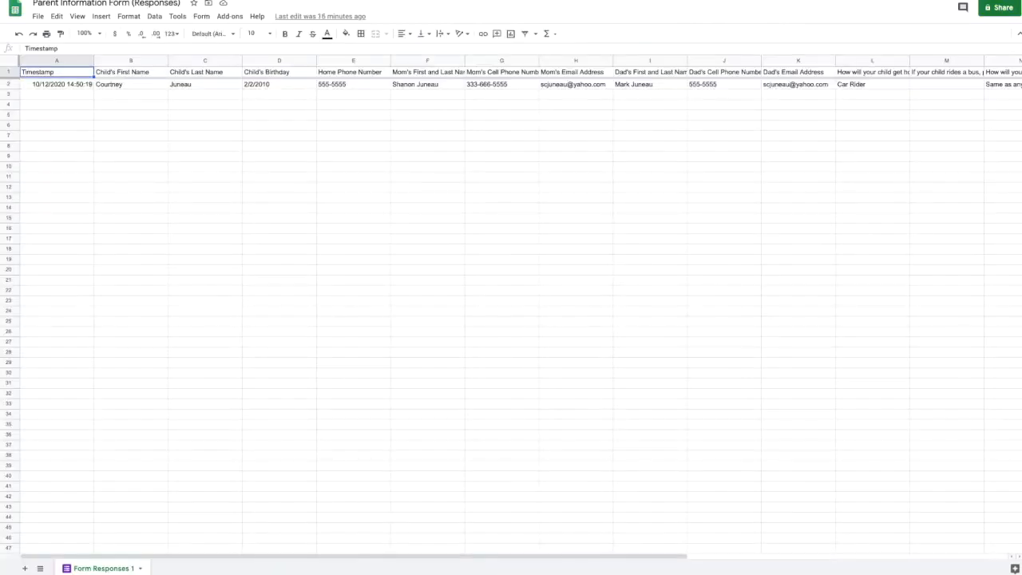
click(457, 208)
click(138, 85)
click(143, 73)
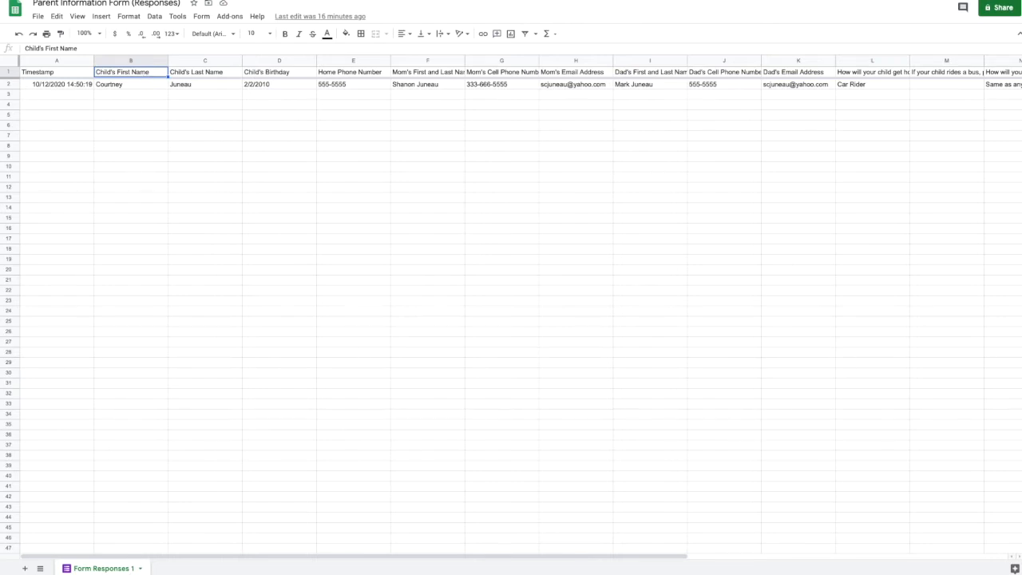
key(ctrl+shift+Tab)
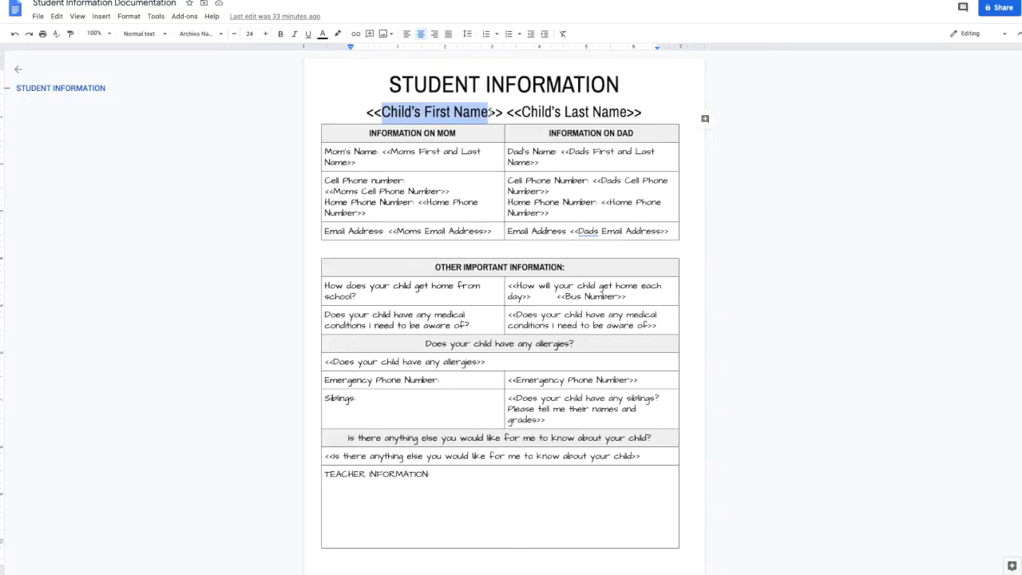
click(490, 111)
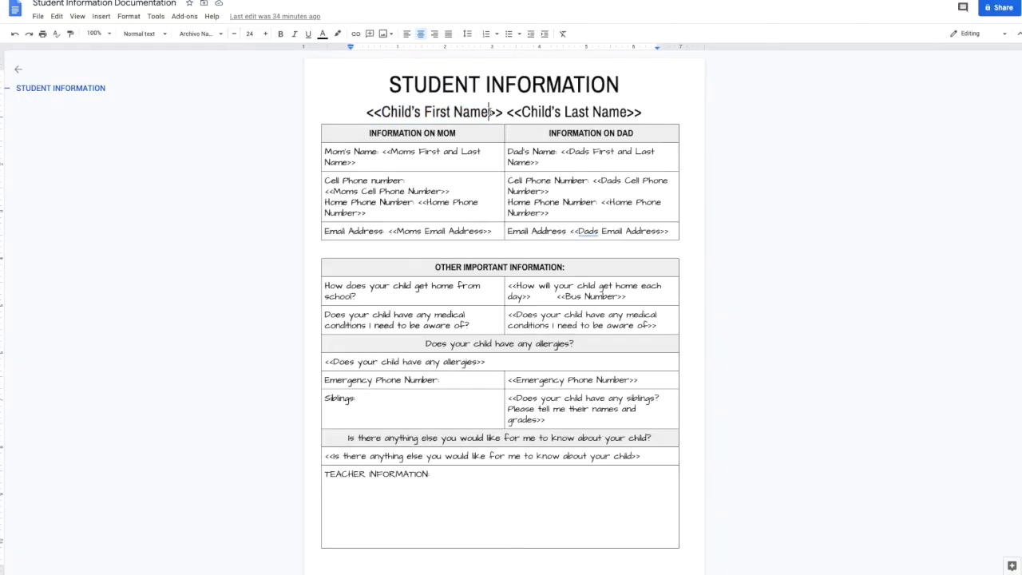
Compare the template's Child's Last Name tag with its column header in the responses spreadsheet
click(543, 111)
key(ctrl+Tab)
click(202, 73)
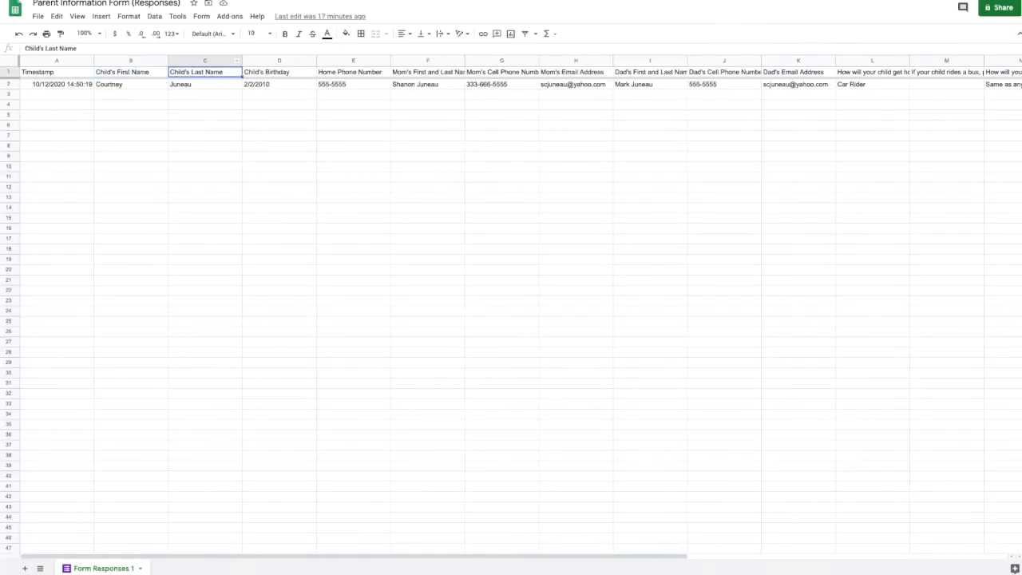
key(ctrl+shift+Tab)
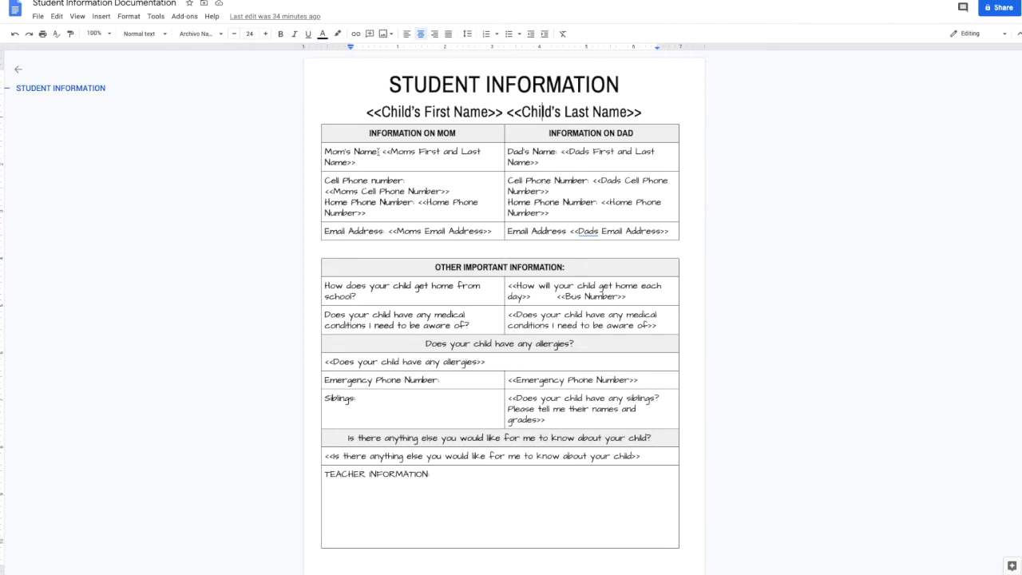
Compare the template's Mom's Name label and tag with the completed sample document and the Mom's First and Last Name column header
drag(379, 152, 328, 151)
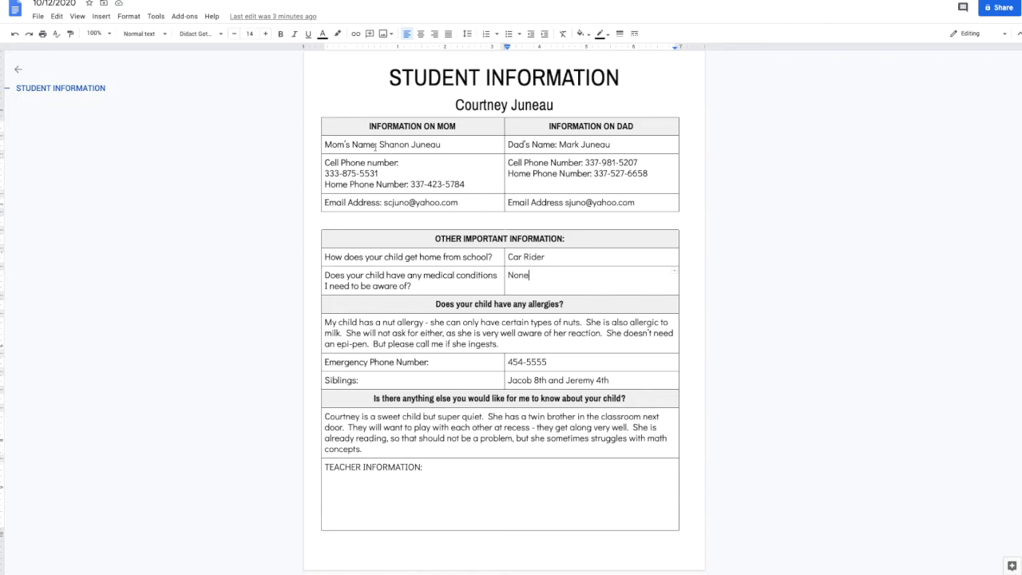
click(345, 144)
drag(345, 144, 432, 144)
key(ctrl+b)
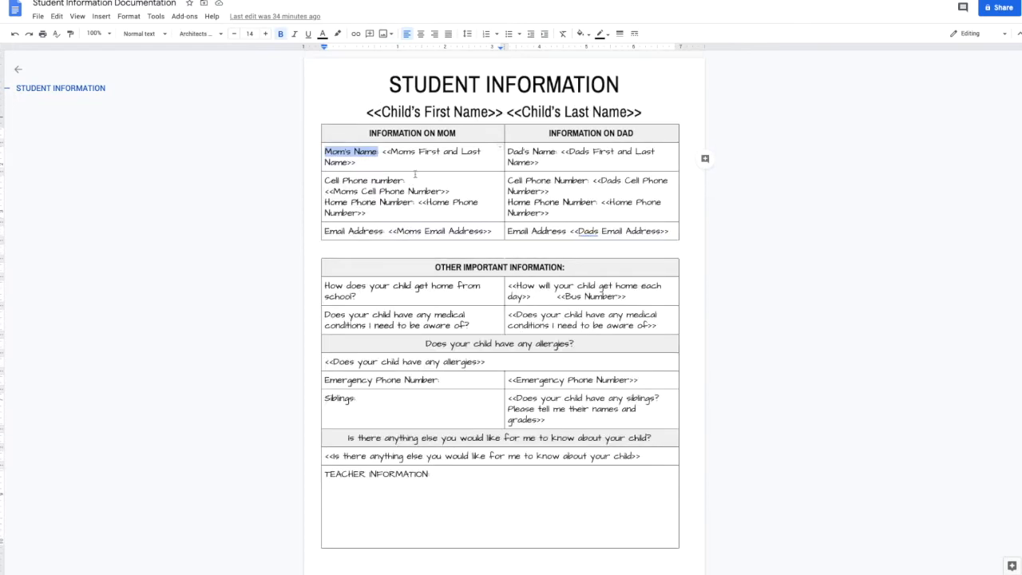
drag(385, 151, 391, 161)
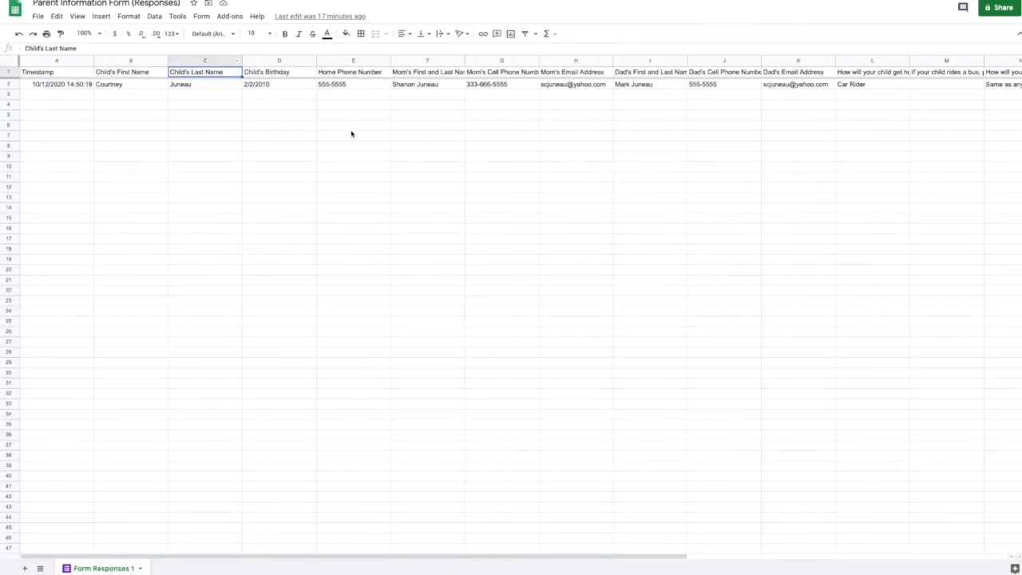
click(421, 72)
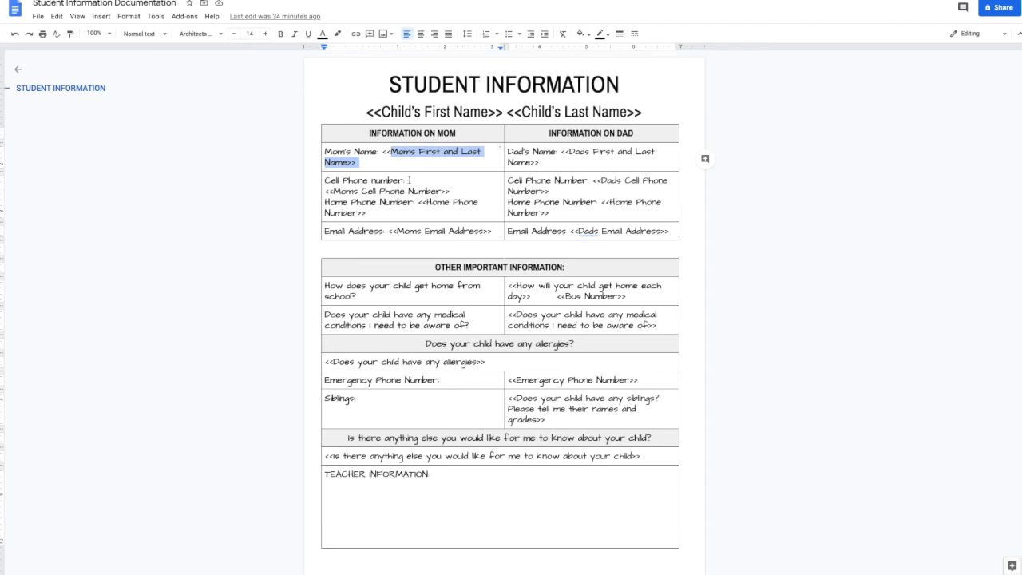
Compare the template's Cell Phone number label and Moms Cell Phone Number tag with the Mom's Cell Phone Number column header
click(409, 180)
drag(325, 181, 407, 180)
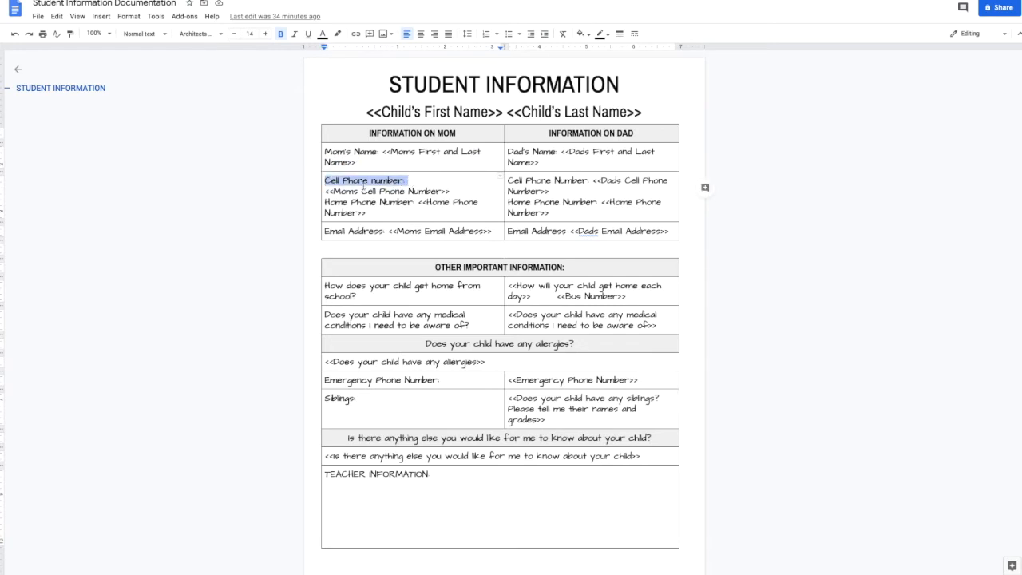
drag(333, 192, 442, 192)
key(ctrl+Tab)
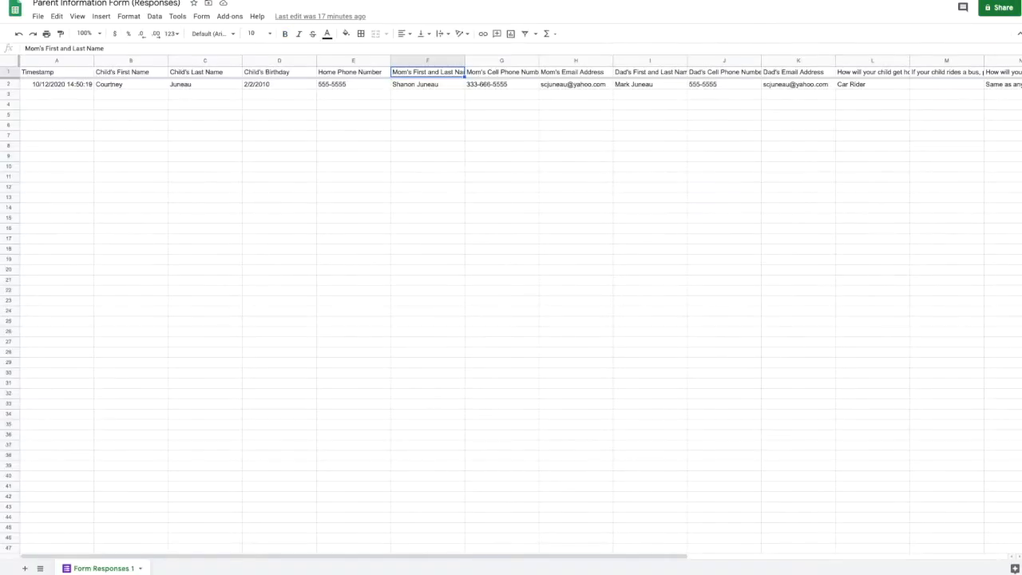
click(514, 72)
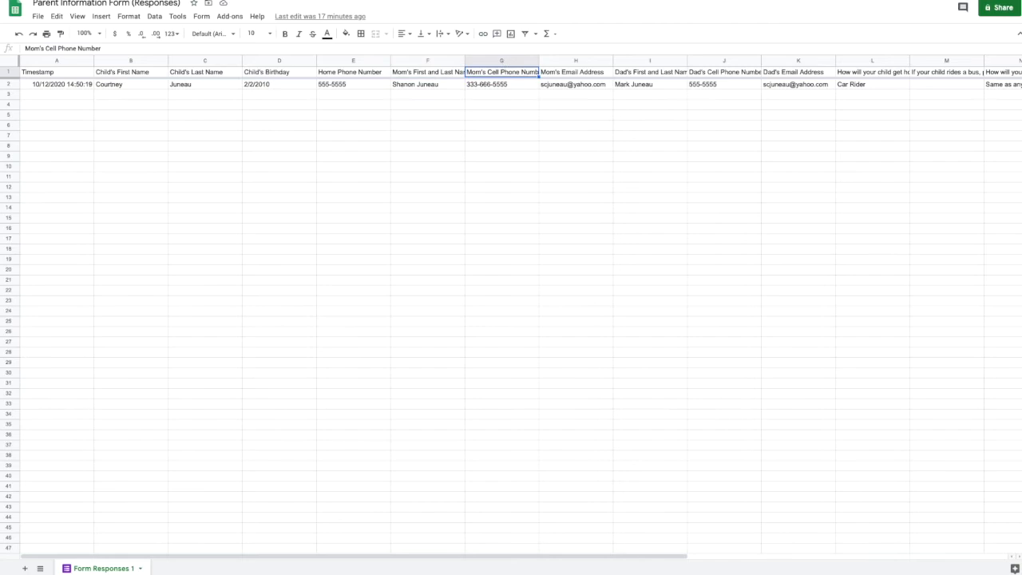
key(ctrl+shift+Tab)
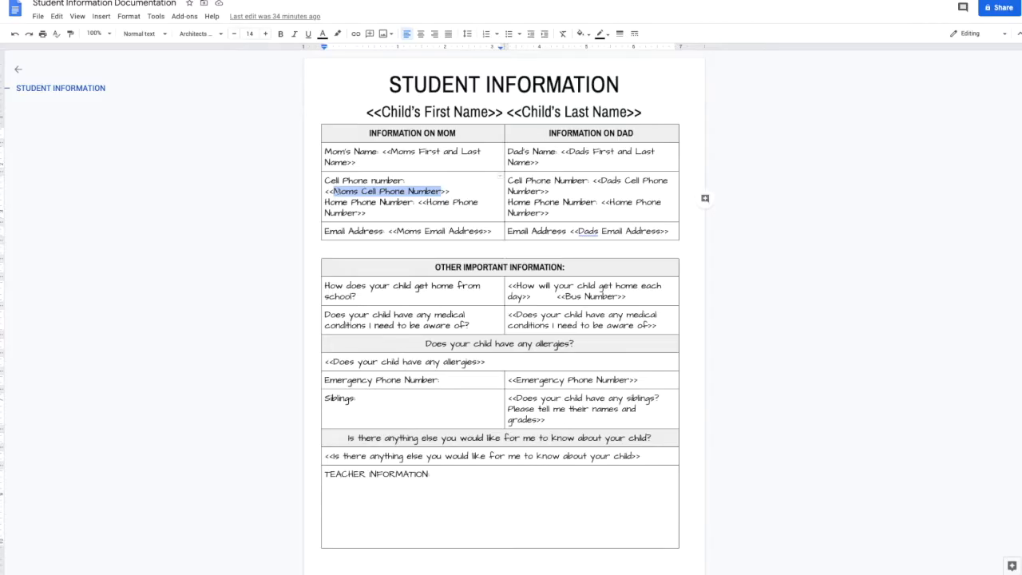
key(ctrl+Tab)
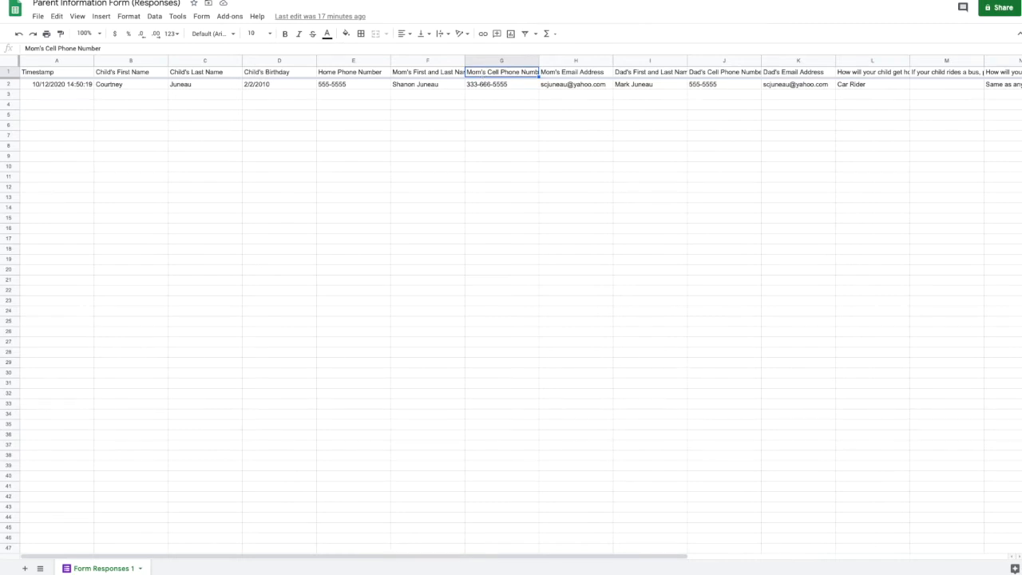
Open the Autocrat add-on in the responses spreadsheet and delete the existing job Parent Information 2020
click(428, 1)
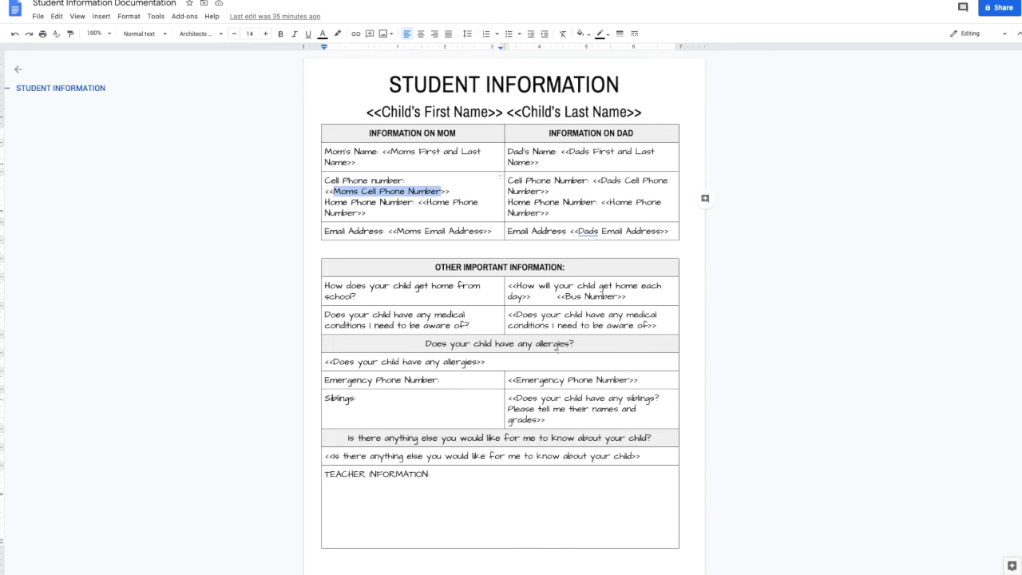
click(216, 1)
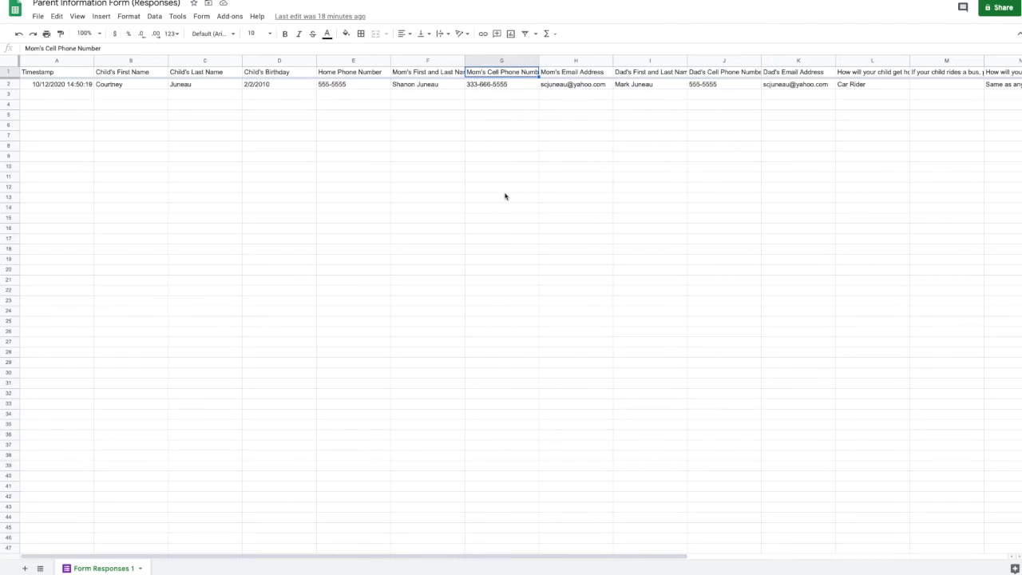
click(229, 17)
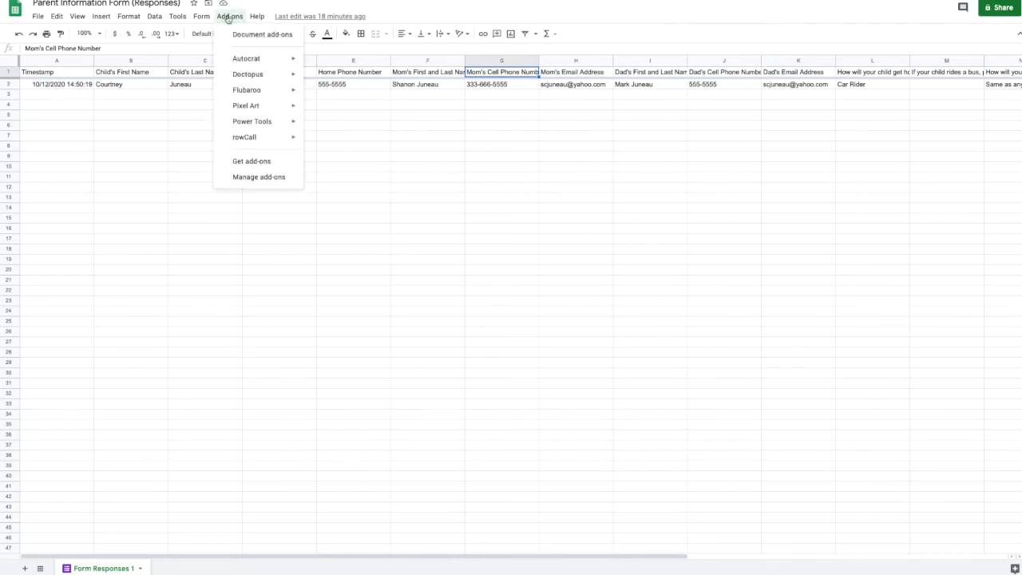
mouse_move(256, 61)
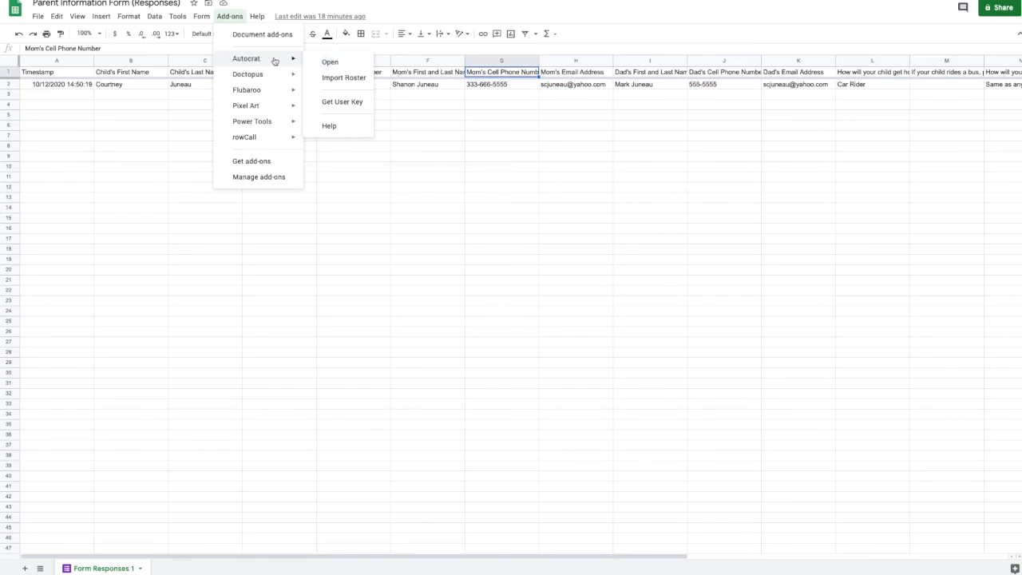
click(328, 62)
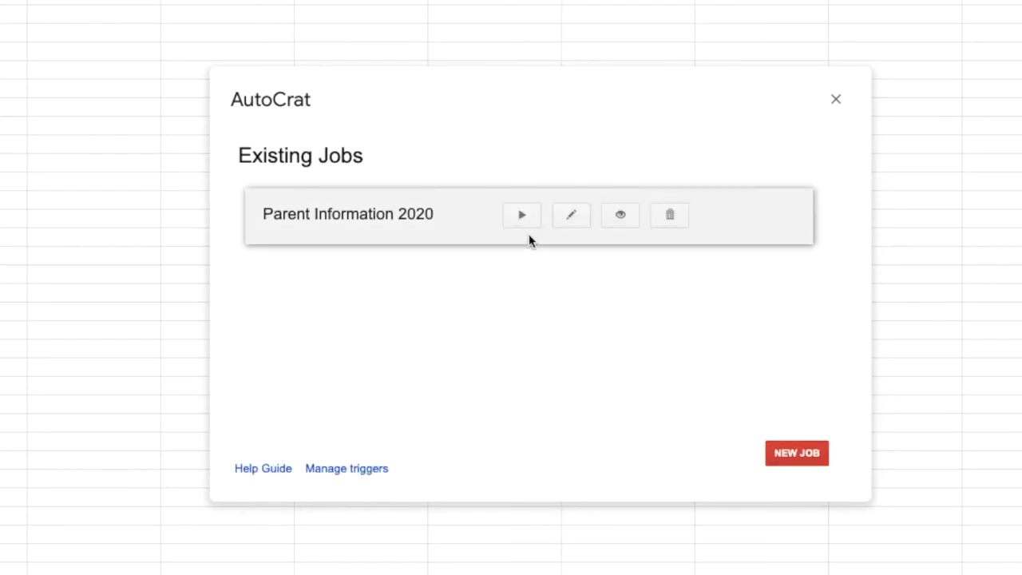
click(670, 217)
click(791, 281)
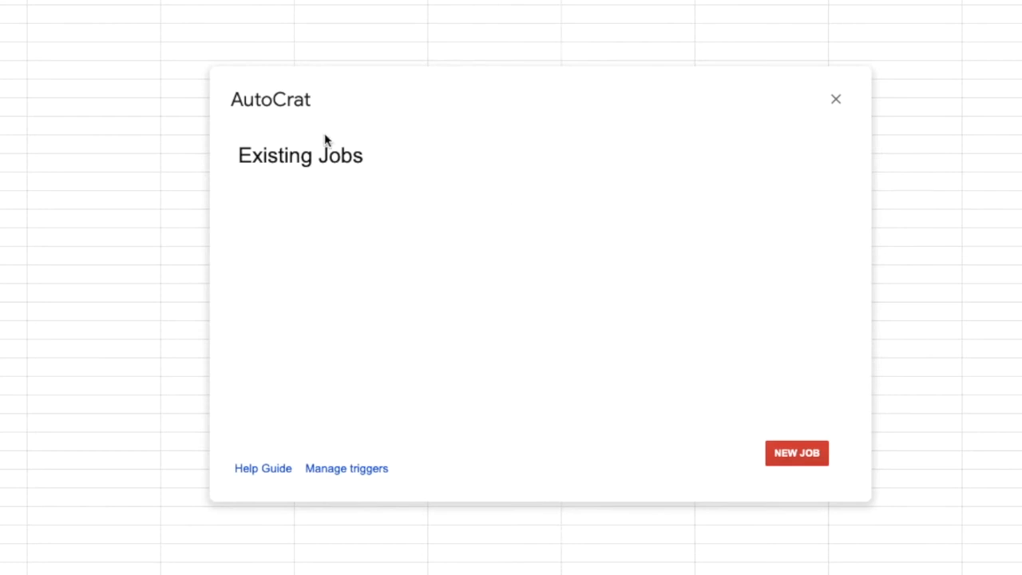
Create a new merge job named Parent Information Form and continue to the template choice
click(801, 453)
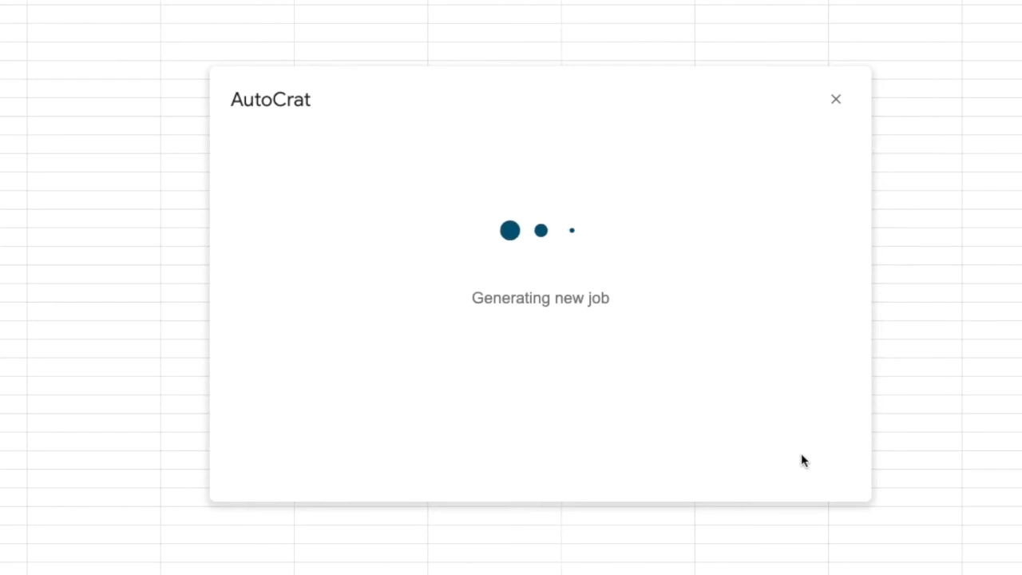
click(327, 216)
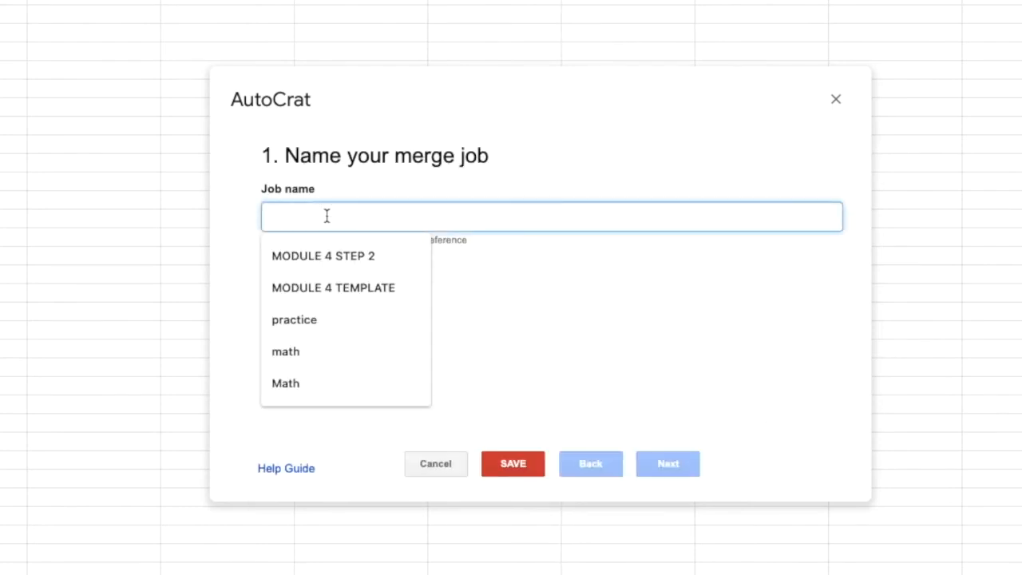
text(Pa)
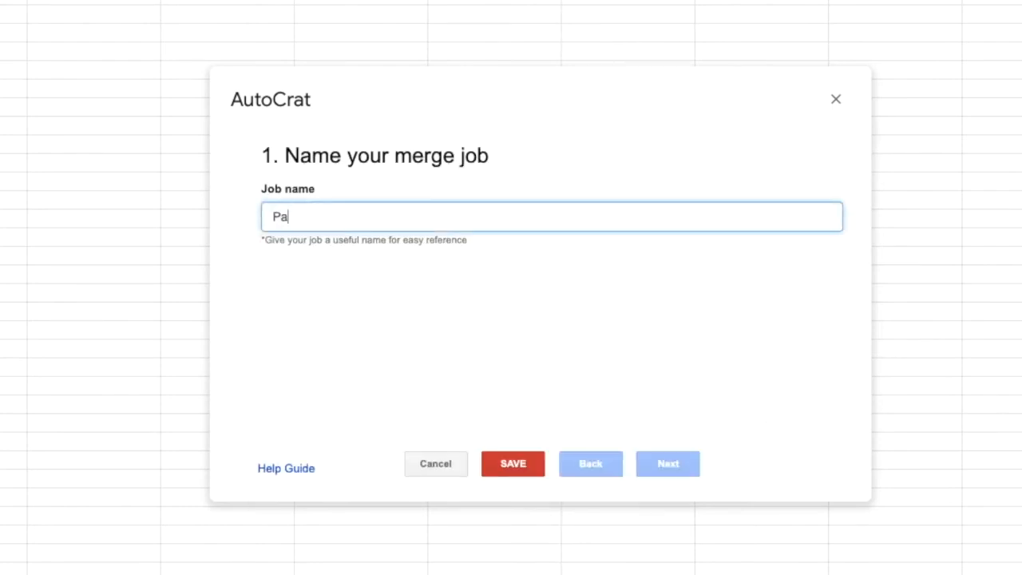
text(rent Information FO)
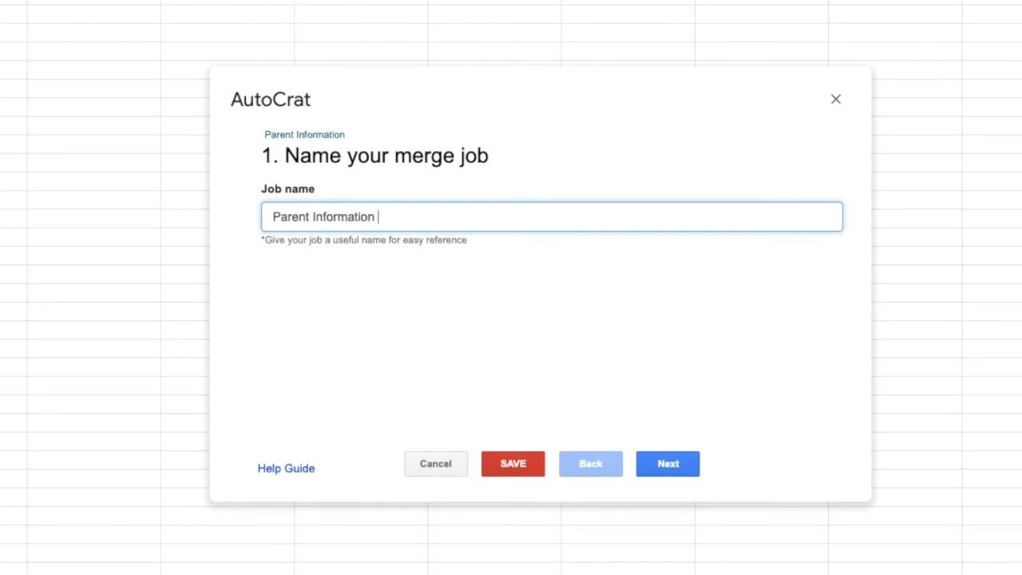
text(rm)
click(670, 465)
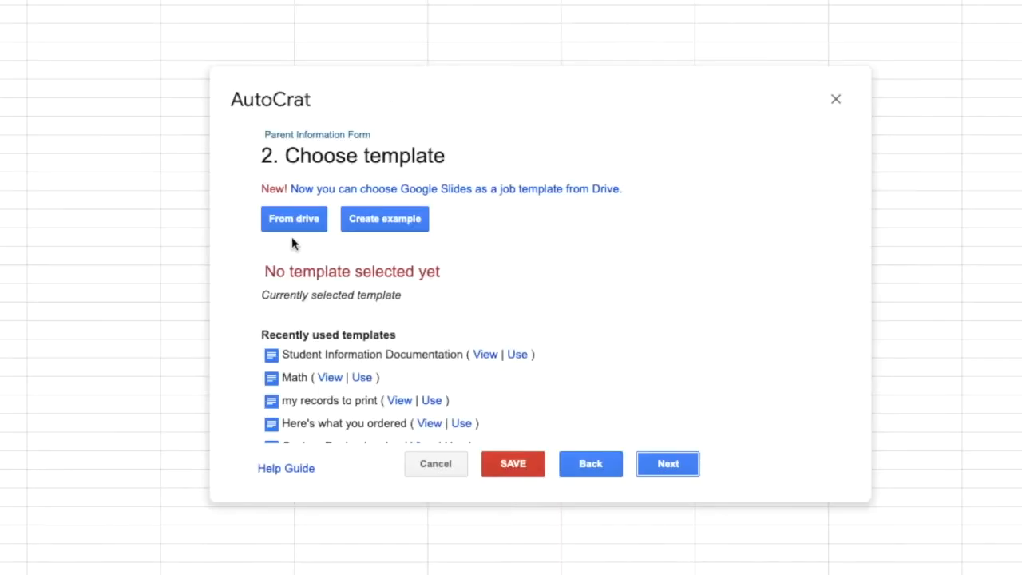
Choose the Student Information Documentation file from Drive as the job's template and continue to the data mapping
click(295, 226)
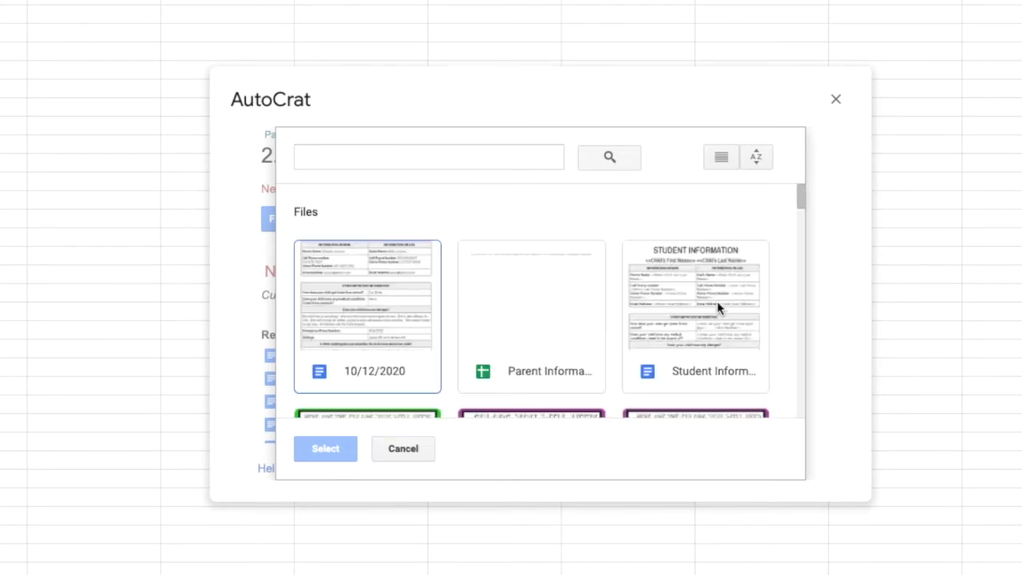
scroll(718, 301, down, 2)
scroll(717, 301, up, 1)
click(718, 235)
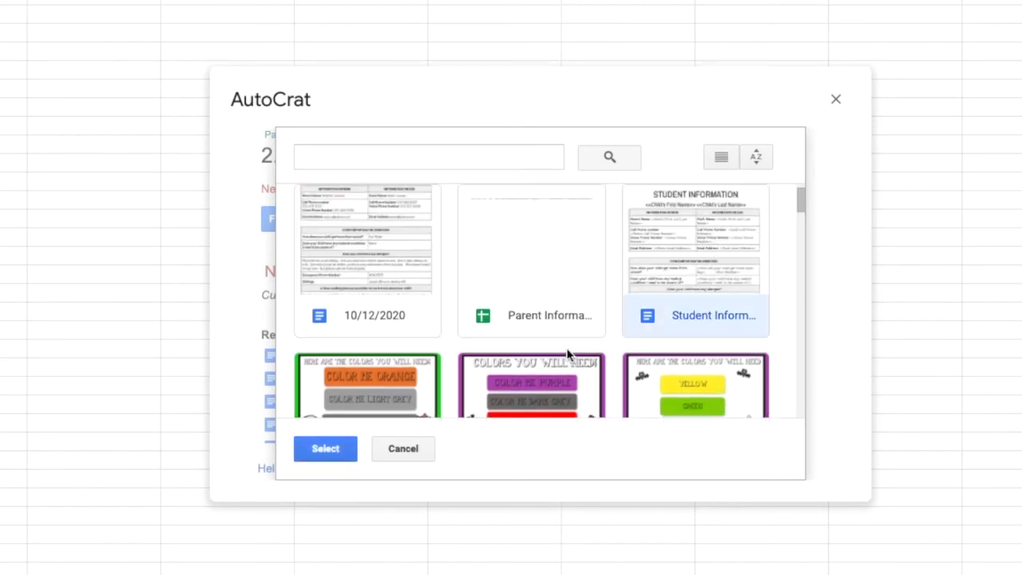
click(326, 449)
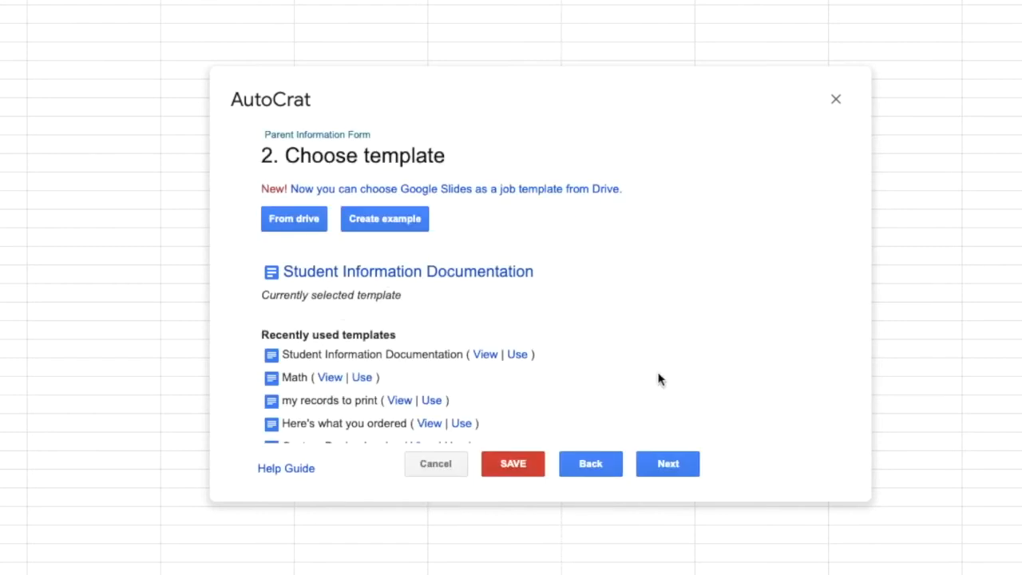
click(669, 467)
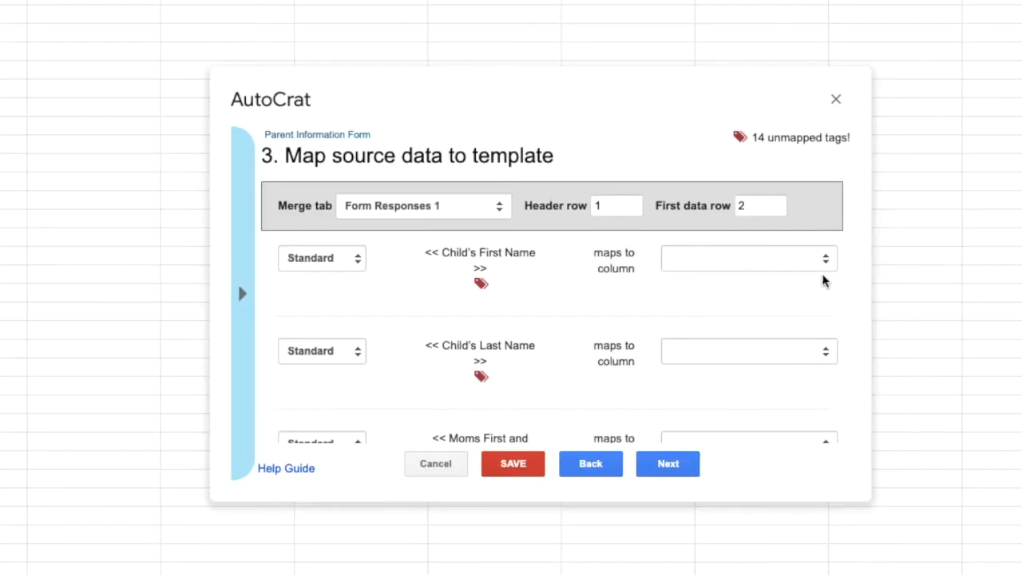
Map the Child's First Name and Child's Last Name tags to the columns of the same names
click(827, 264)
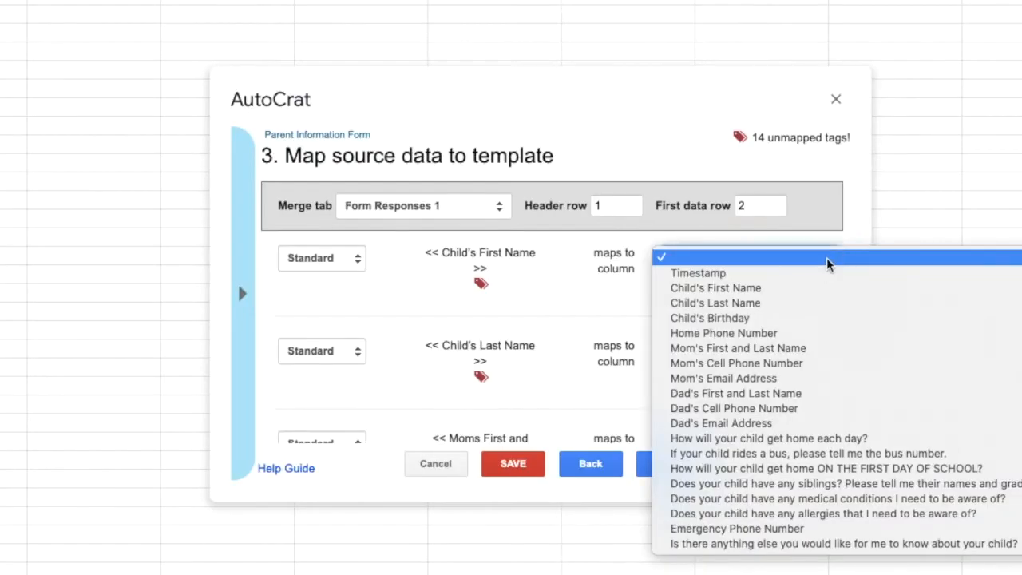
click(794, 289)
click(813, 334)
click(803, 381)
Map the Moms and Dads First and Last Name tags to the Mom's and Dad's First and Last Name columns
scroll(803, 395, down, 3)
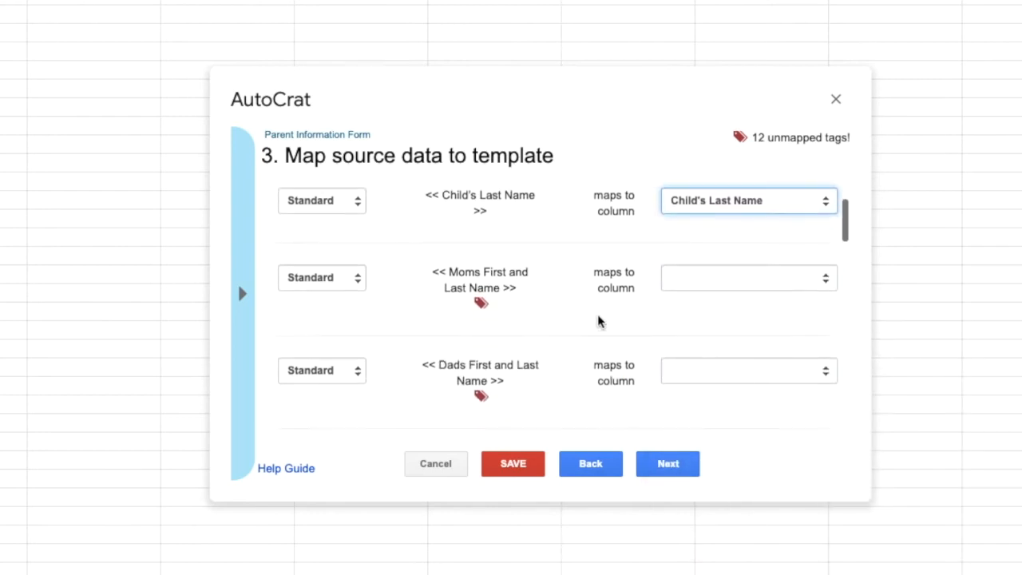
click(825, 286)
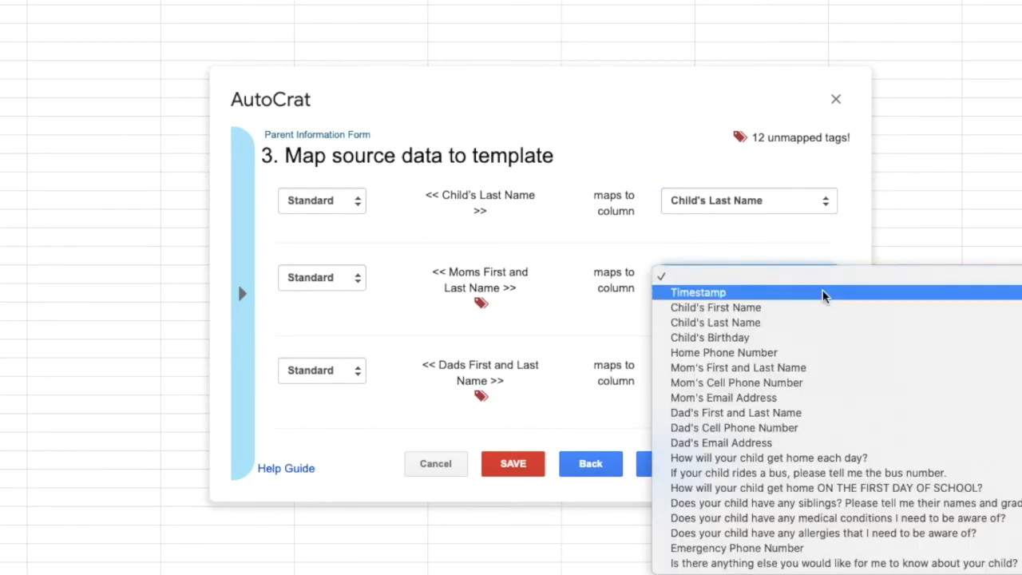
click(813, 369)
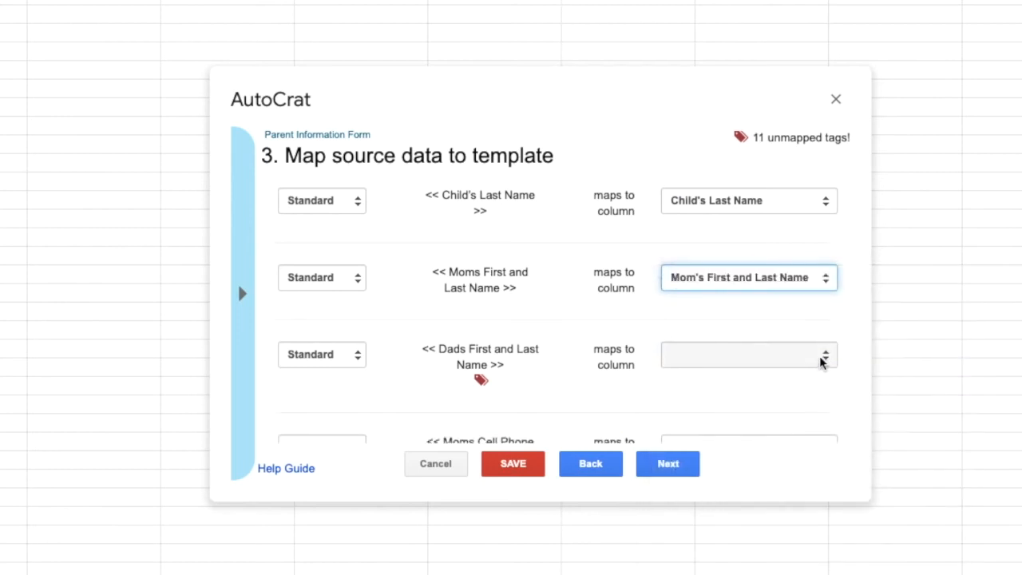
click(820, 359)
click(814, 490)
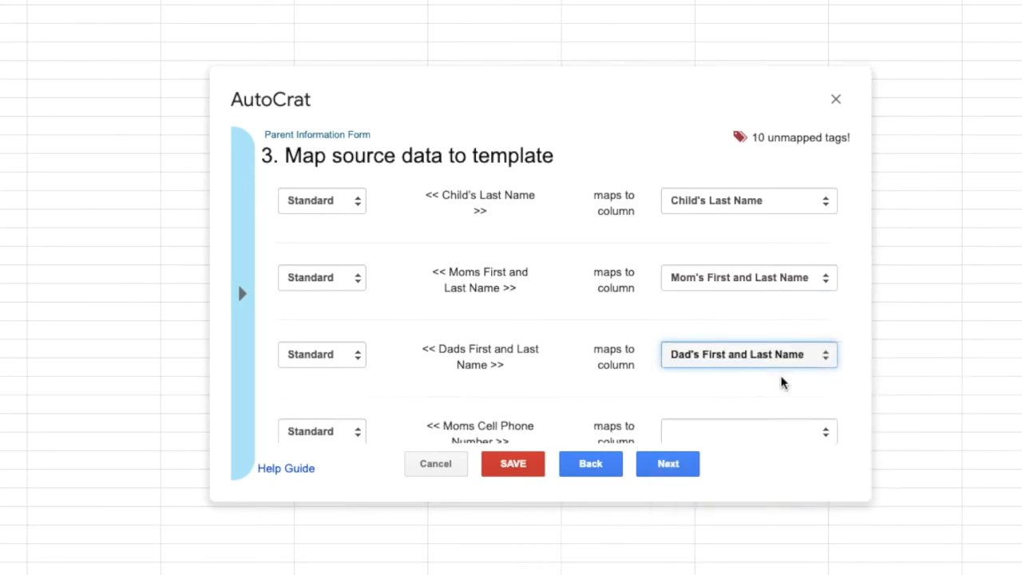
Map the Moms and Dads Cell Phone Number tags to the Mom's and Dad's Cell Phone Number columns
scroll(782, 381, down, 5)
scroll(782, 381, up, 1)
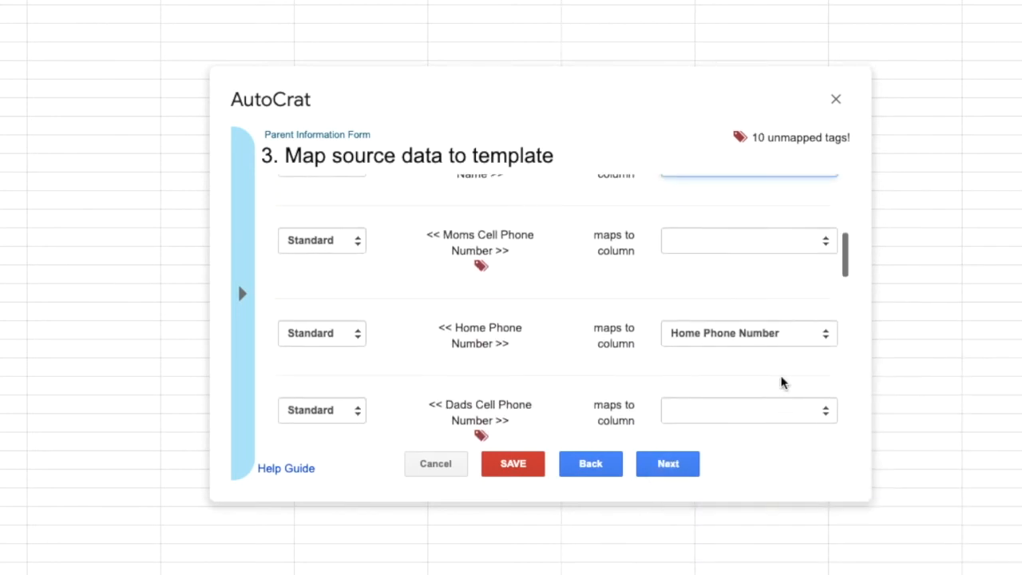
click(828, 249)
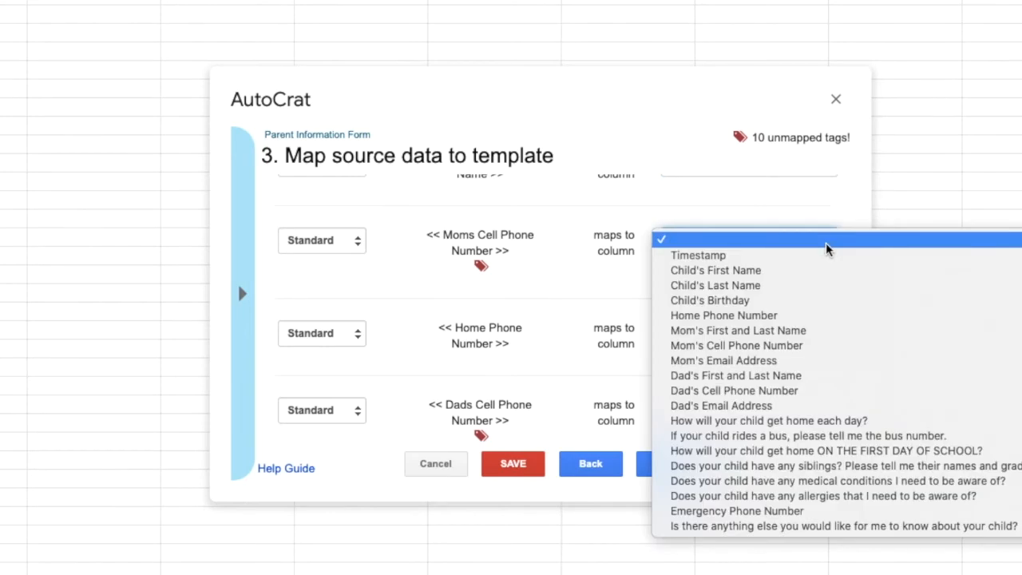
click(794, 348)
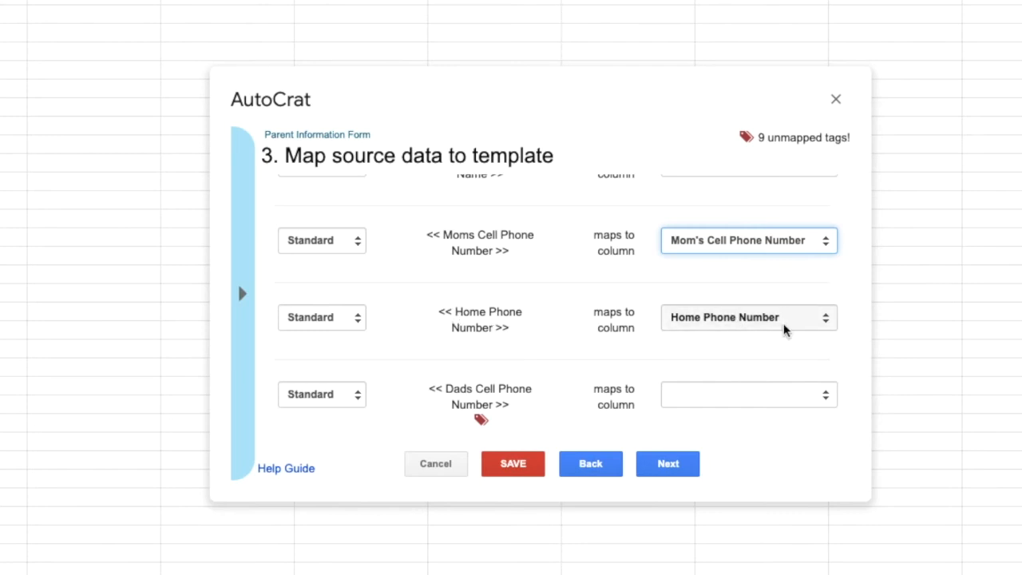
click(827, 397)
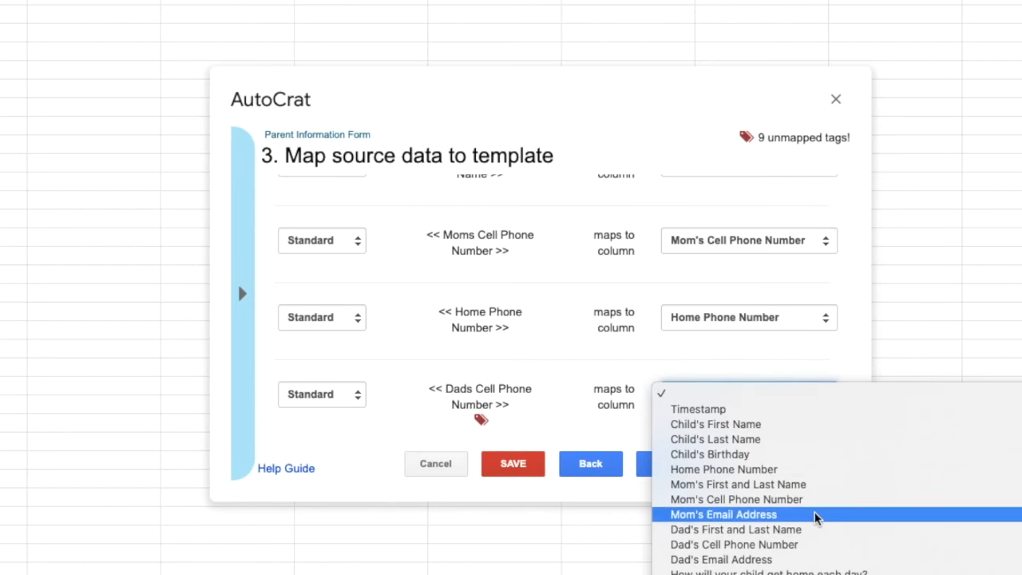
click(795, 544)
Map the Moms and Dads Email Address tags to the Mom's and Dad's Email Address columns
scroll(789, 412, down, 5)
click(826, 227)
click(806, 359)
click(798, 301)
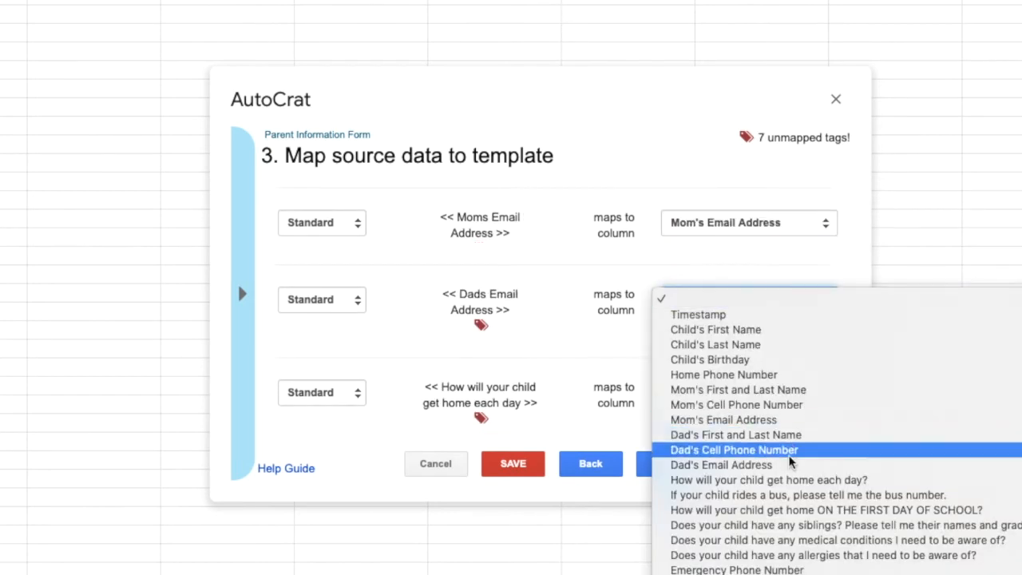
click(790, 464)
Map the how-child-gets-home-each-day tag to its matching column and Bus Number to "If your child rides a bus, please tell me the bus number."
scroll(775, 406, down, 3)
click(779, 235)
click(779, 413)
click(822, 313)
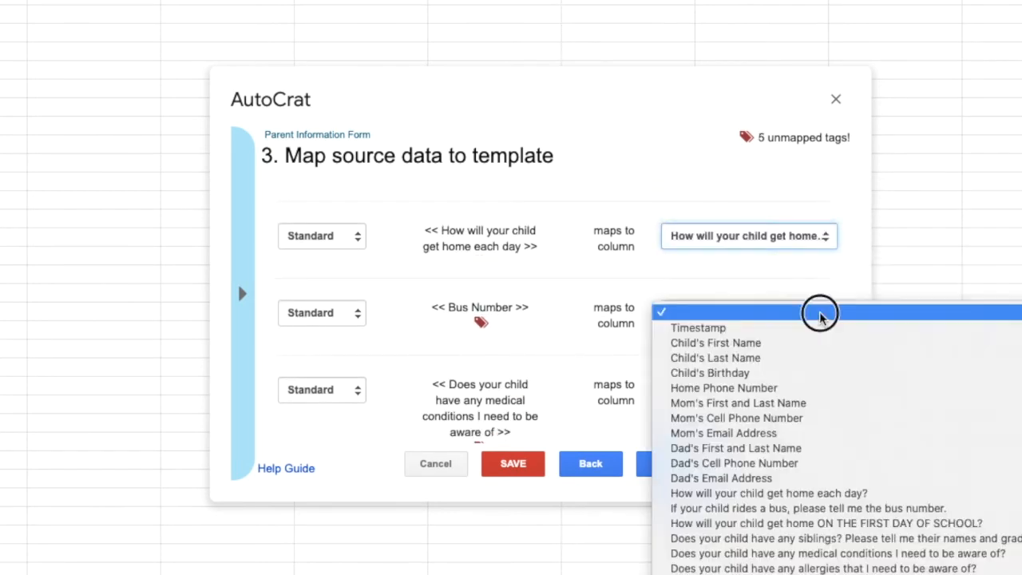
click(904, 510)
Map the medical conditions and allergies tags to their matching "Does your child have any…" question columns
click(821, 392)
click(807, 573)
scroll(802, 321, down, 4)
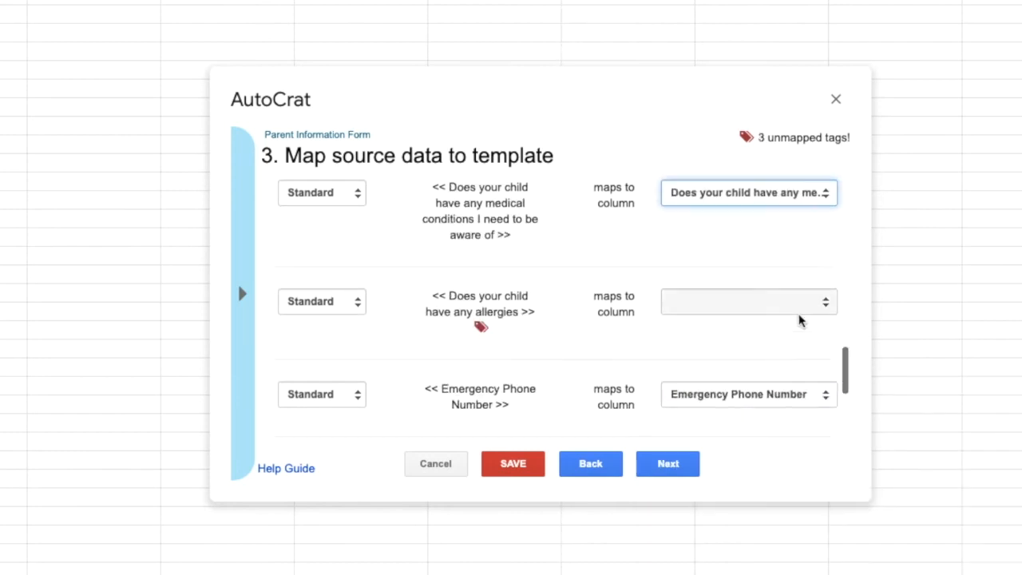
click(801, 321)
click(834, 552)
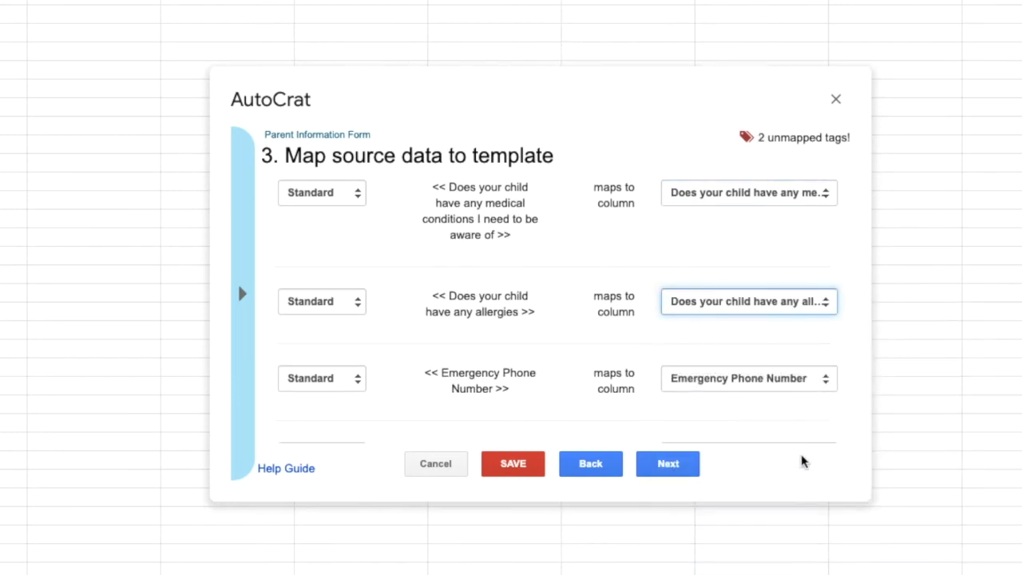
Map the siblings and "Is there anything else" tags to their matching columns, review the mappings and continue to the file settings
scroll(801, 420, down, 2)
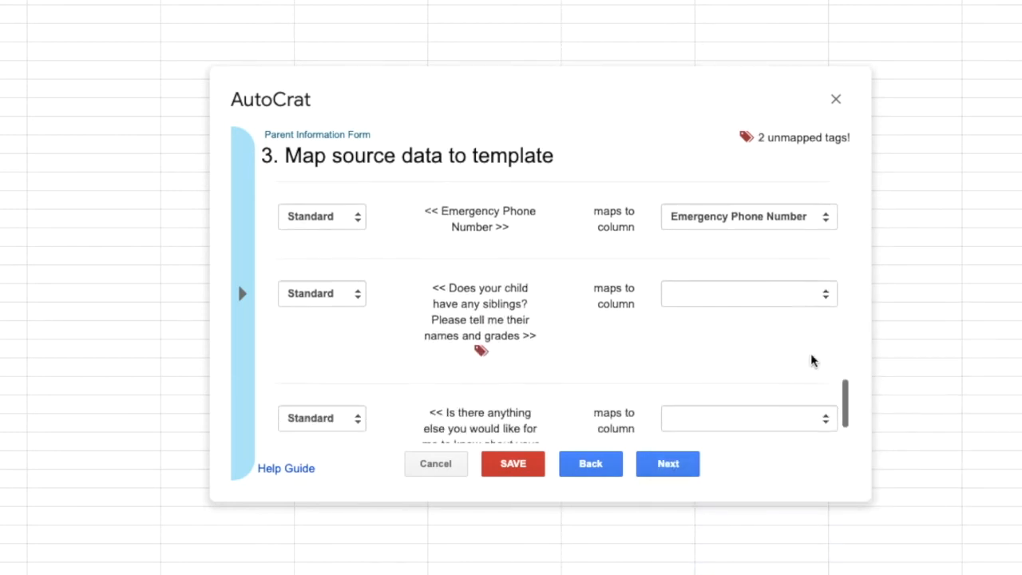
click(824, 294)
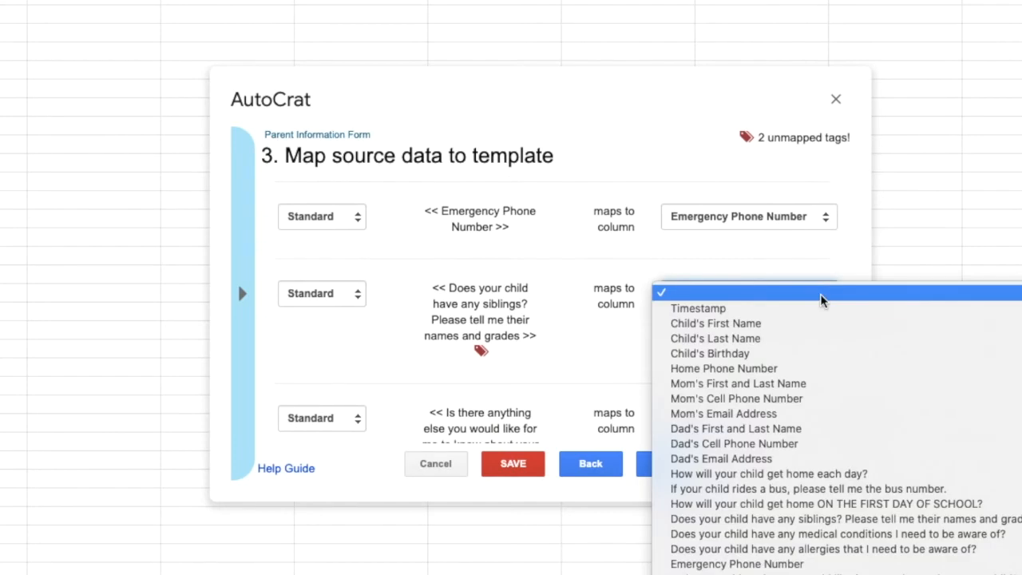
click(853, 519)
scroll(804, 399, down, 1)
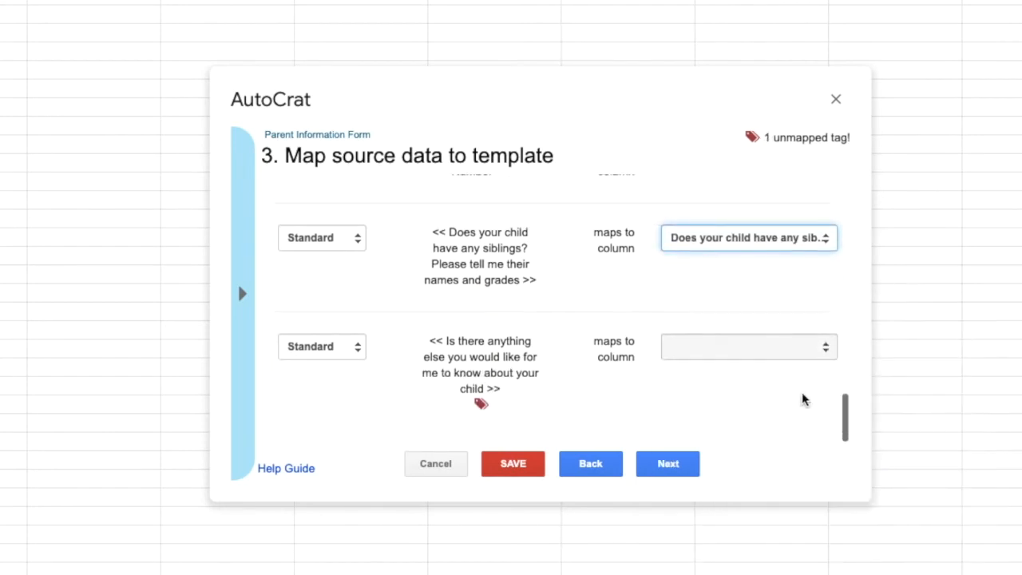
click(828, 352)
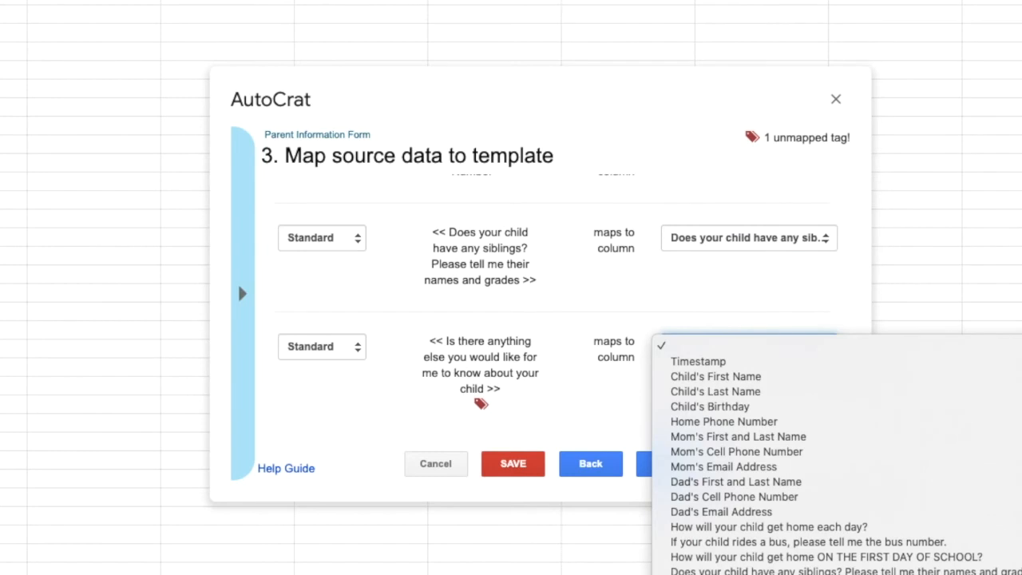
click(737, 439)
scroll(743, 428, up, 4)
scroll(744, 428, up, 10)
scroll(743, 429, down, 12)
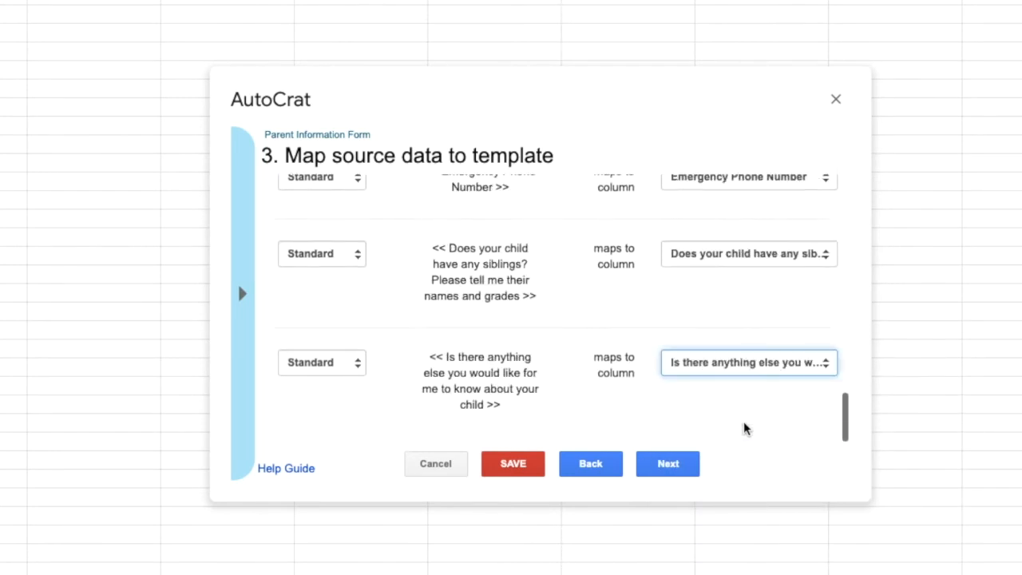
click(663, 465)
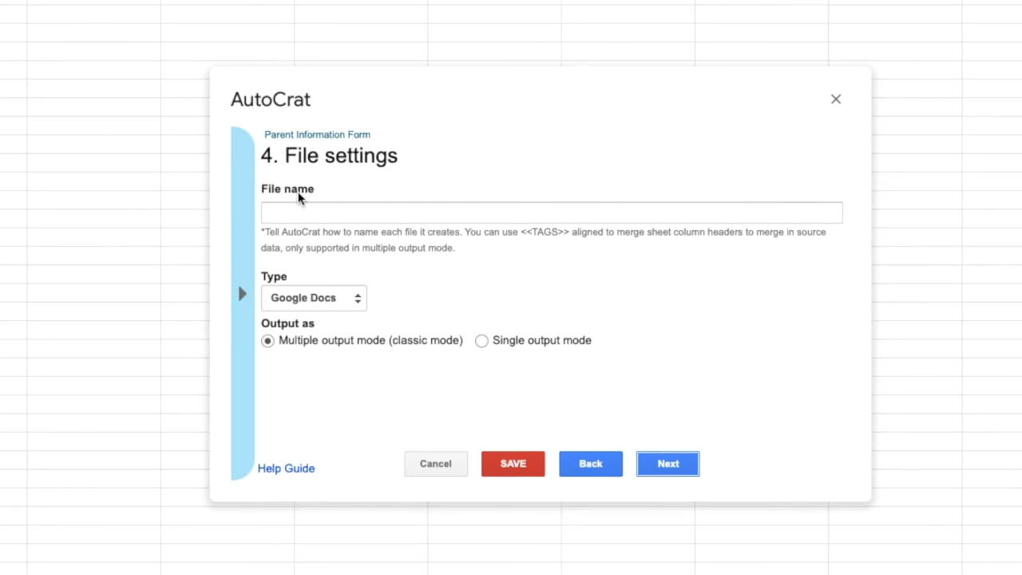
Copy the Timestamp tag from the tag list and set the output file name to <<Timestamp>>
click(243, 293)
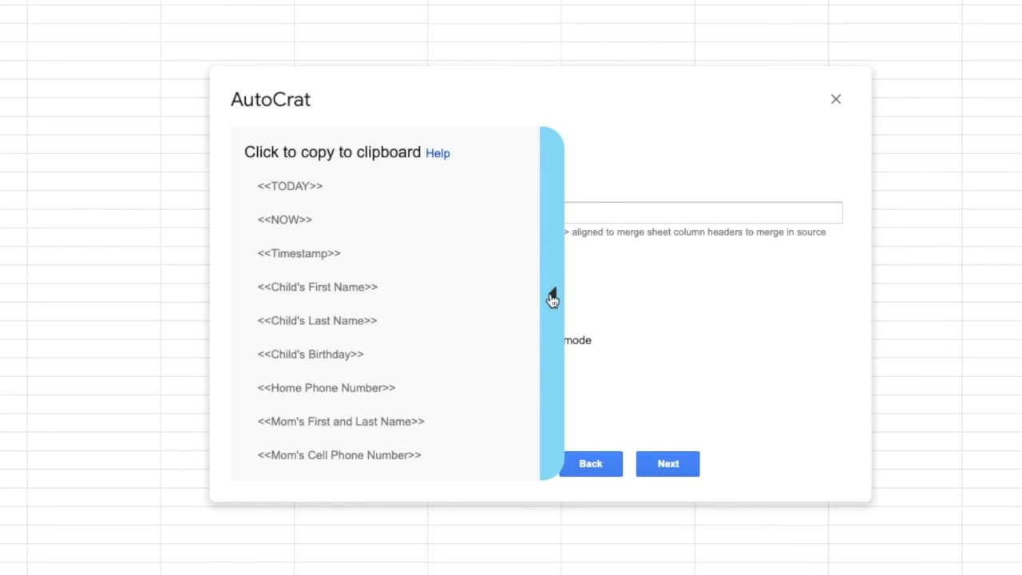
click(292, 253)
click(292, 212)
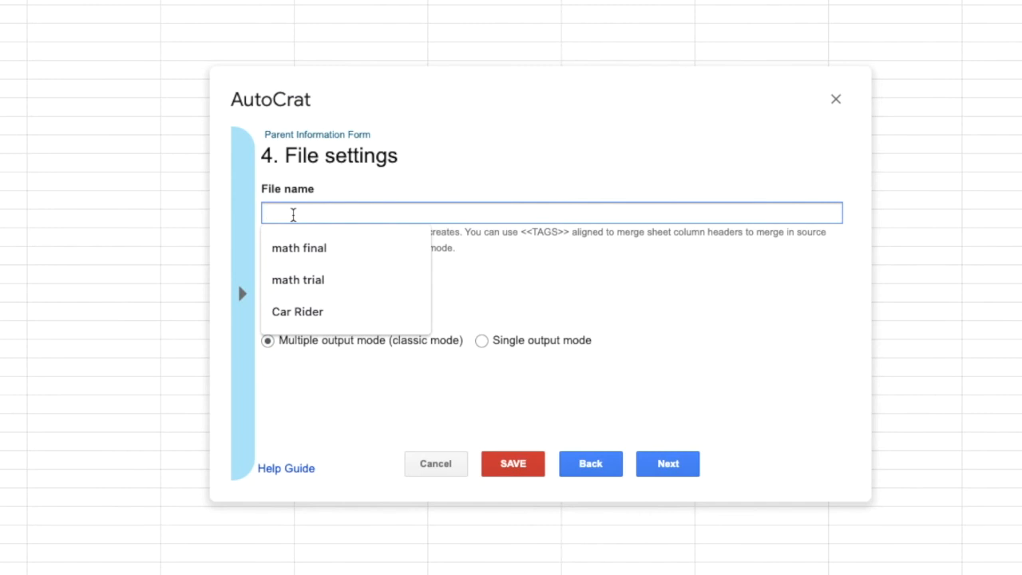
text(<<Timestamp>>)
click(703, 296)
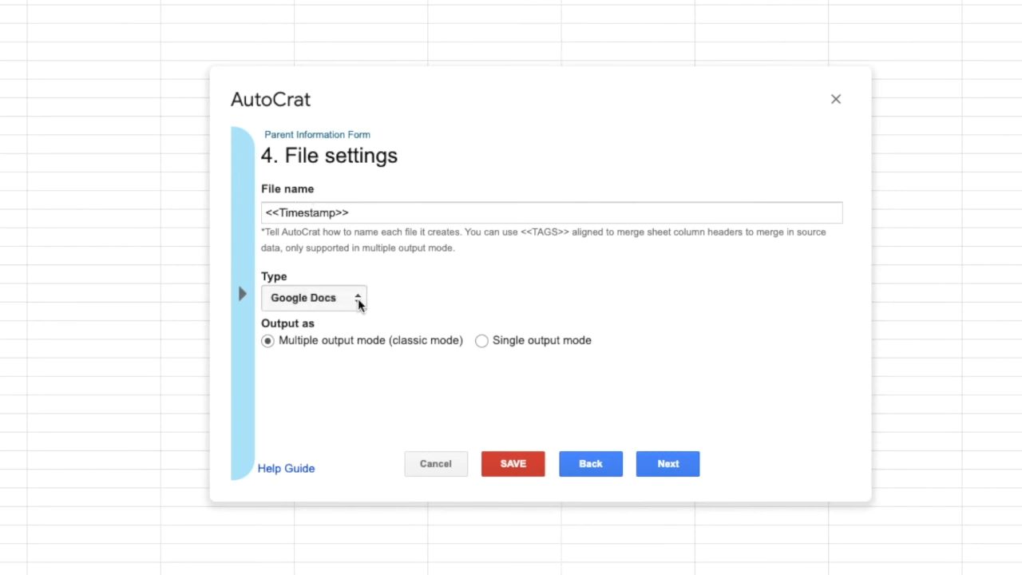
Keep Google Docs as the file type, choose single output mode with page breaks between data rows, and continue
click(358, 301)
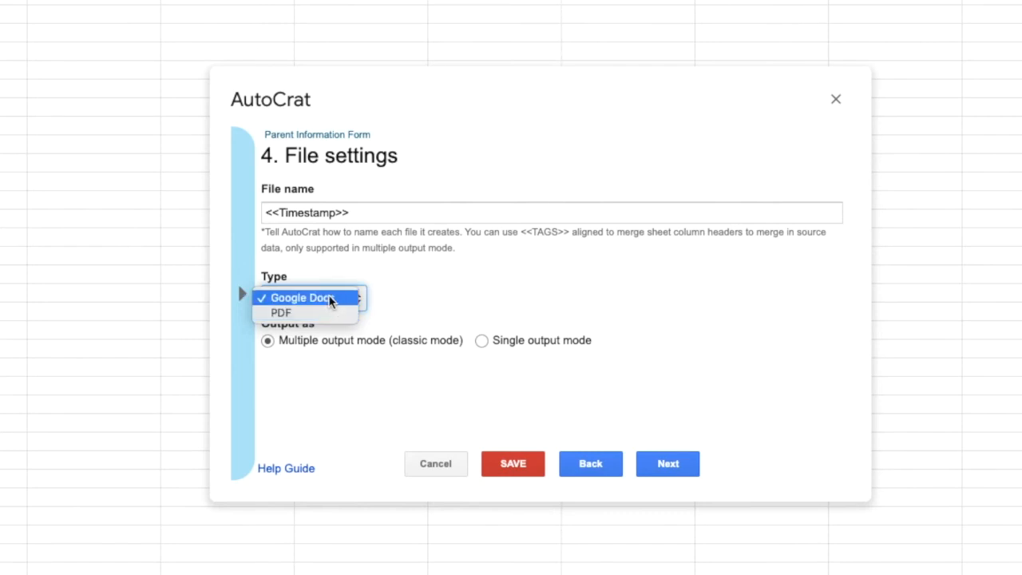
click(563, 290)
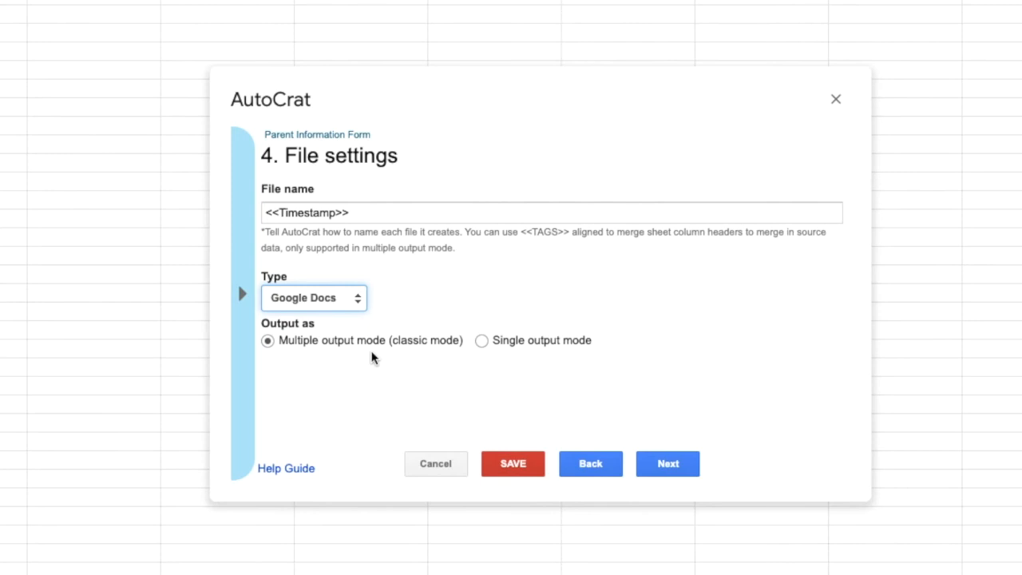
click(481, 341)
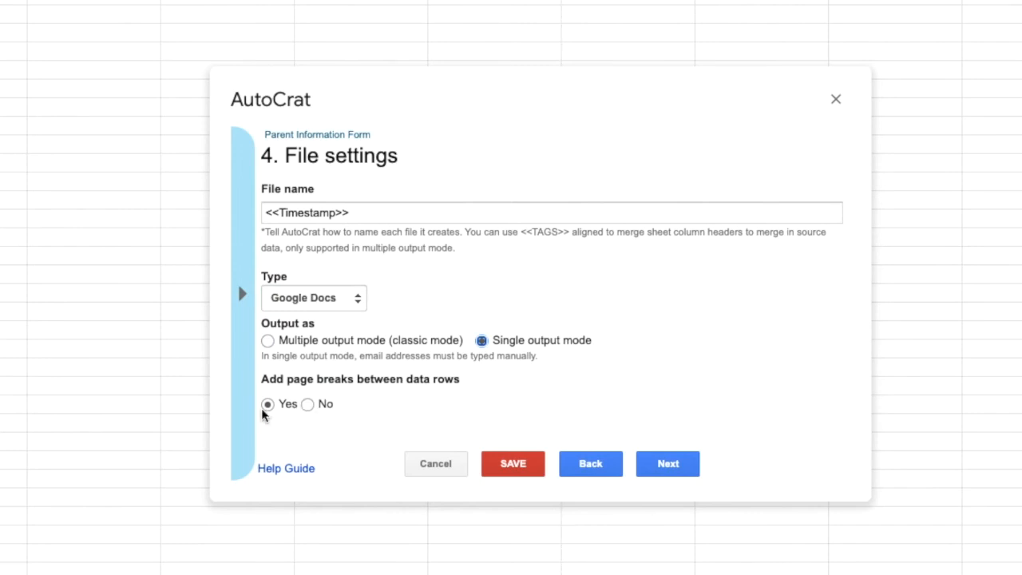
click(671, 464)
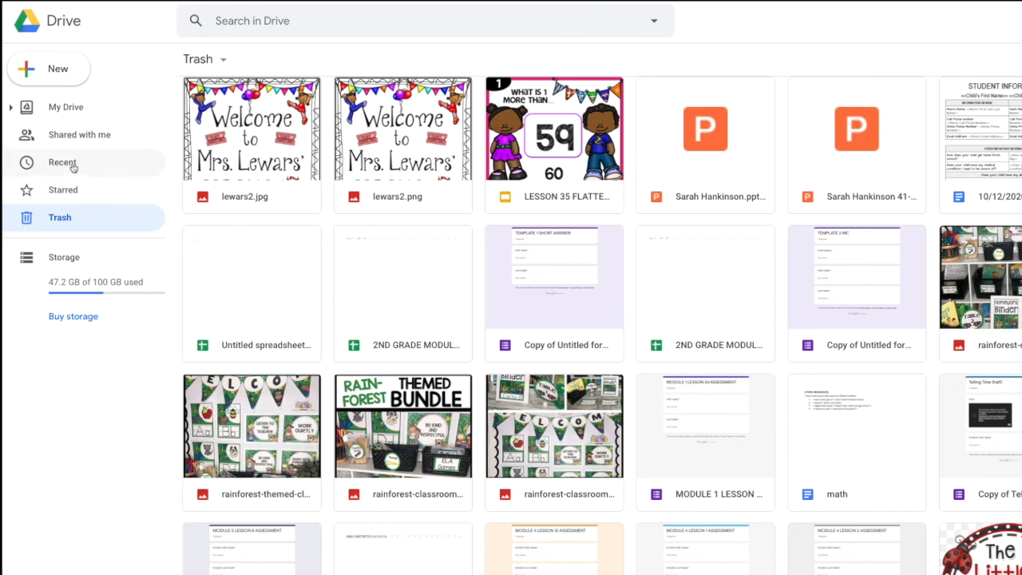
Open the HOW TO USE AUTOCRAT folder from My Drive in Google Drive, and keep it as the Autocrat job's destination folder
click(68, 107)
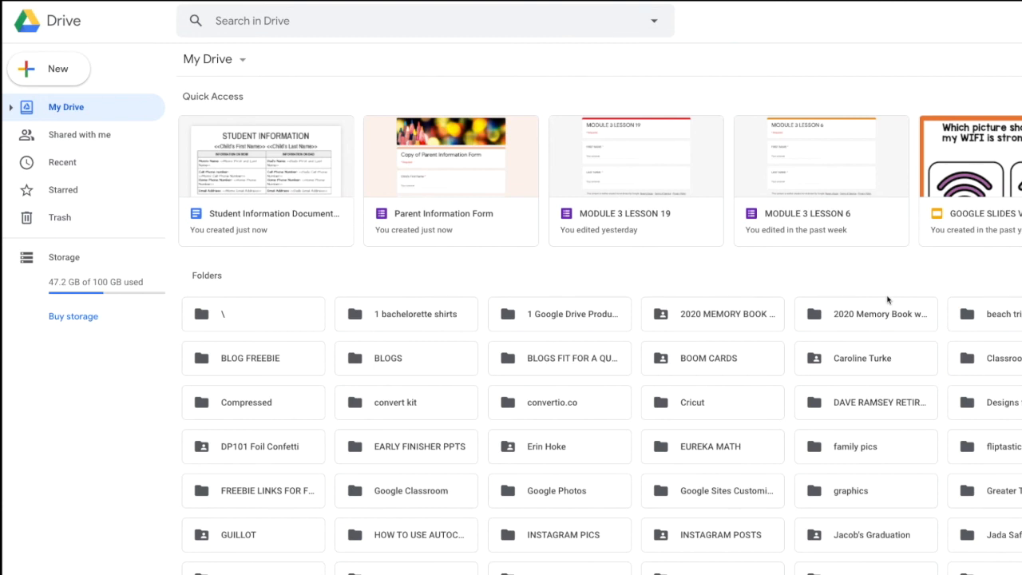
double_click(420, 535)
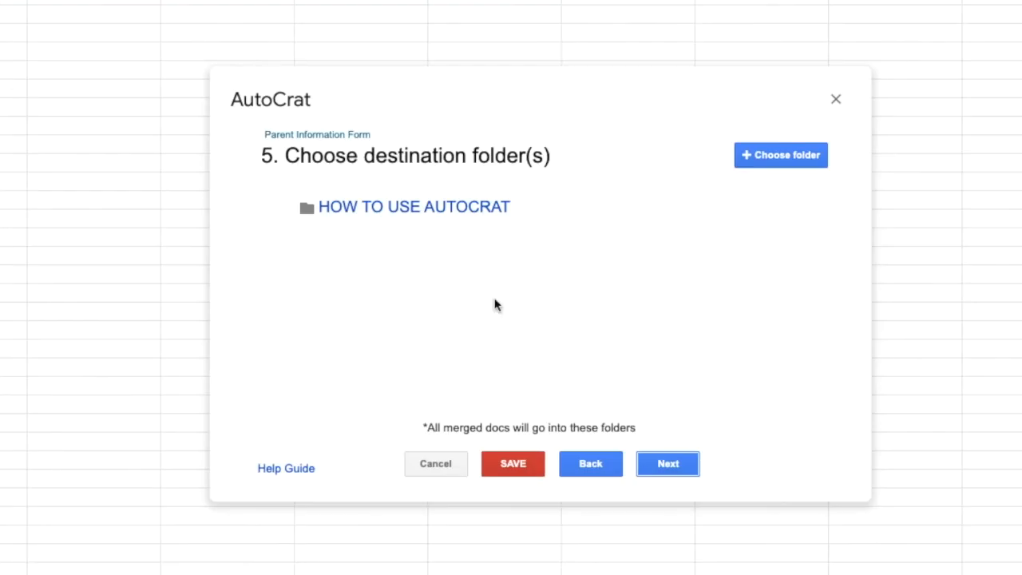
mouse_move(440, 221)
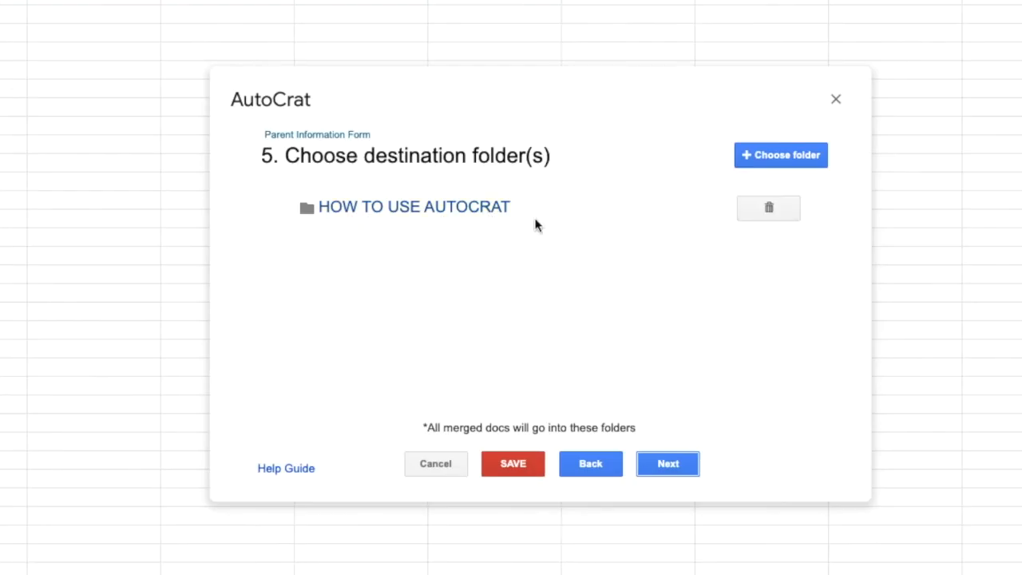
click(671, 466)
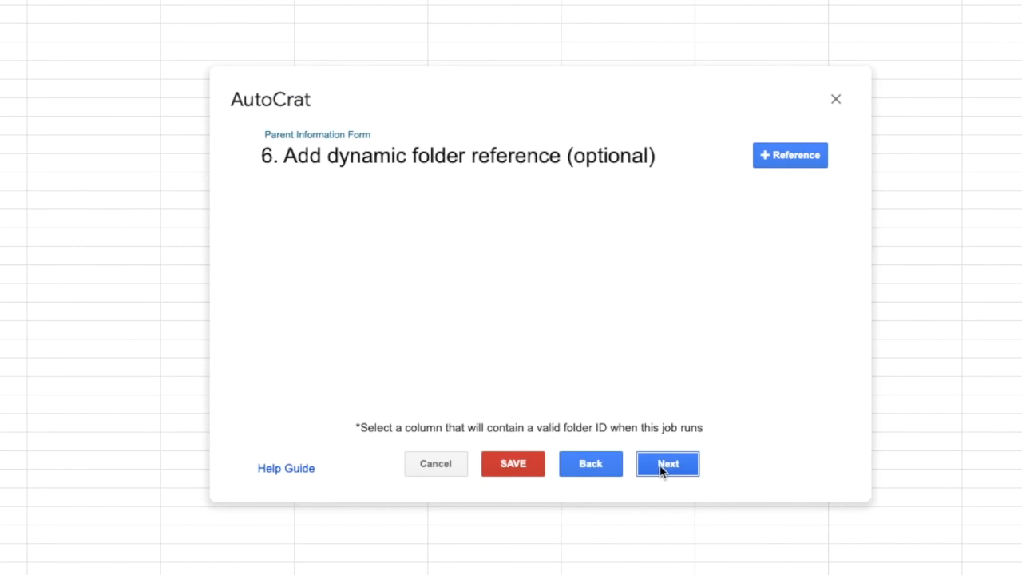
Skip the optional dynamic folder reference and merge condition, and continue with document sharing set to No
click(662, 465)
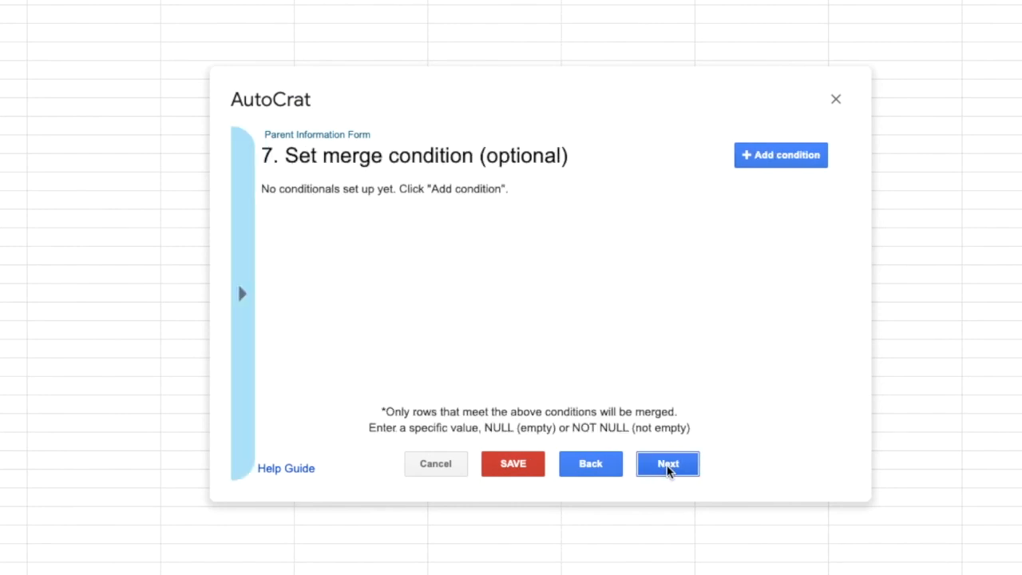
click(674, 471)
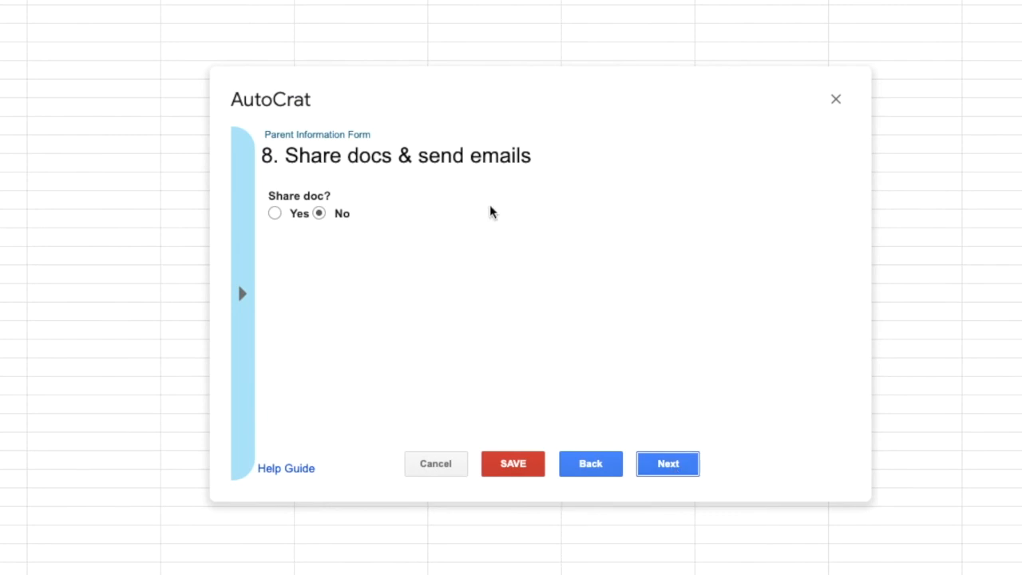
click(668, 472)
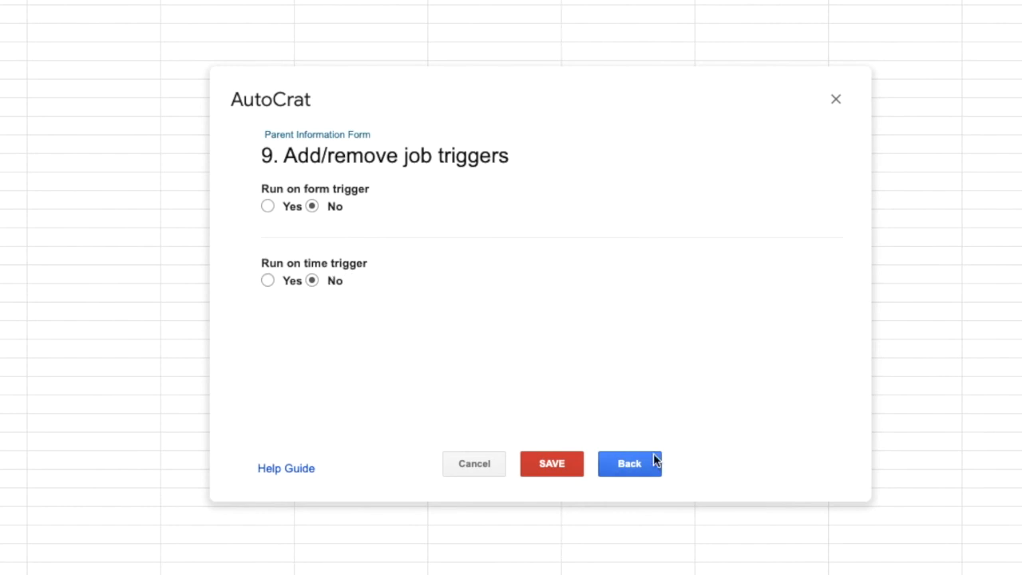
Save the job with the form and time triggers set to No, and run the Parent Information Form job
click(555, 466)
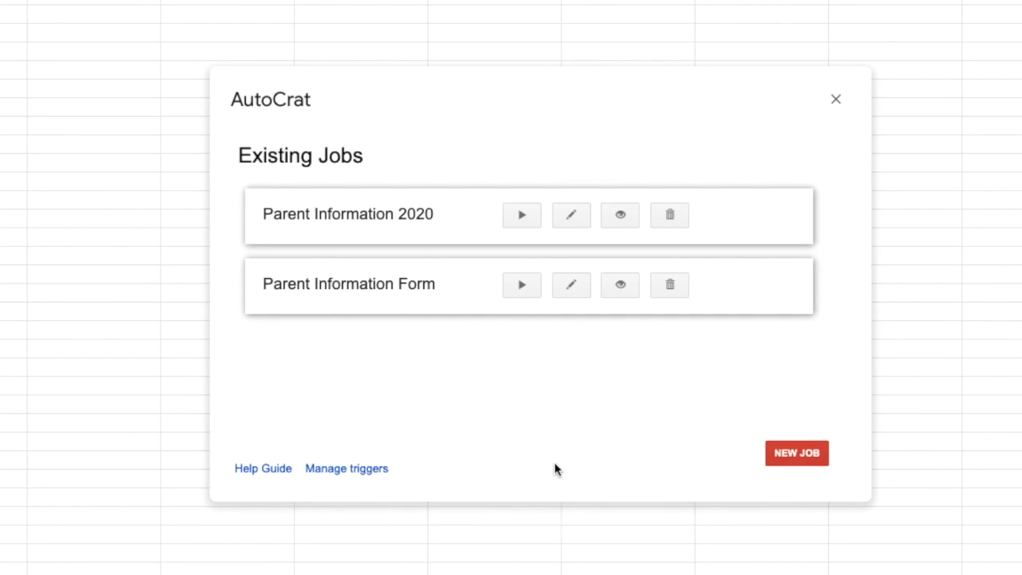
click(520, 289)
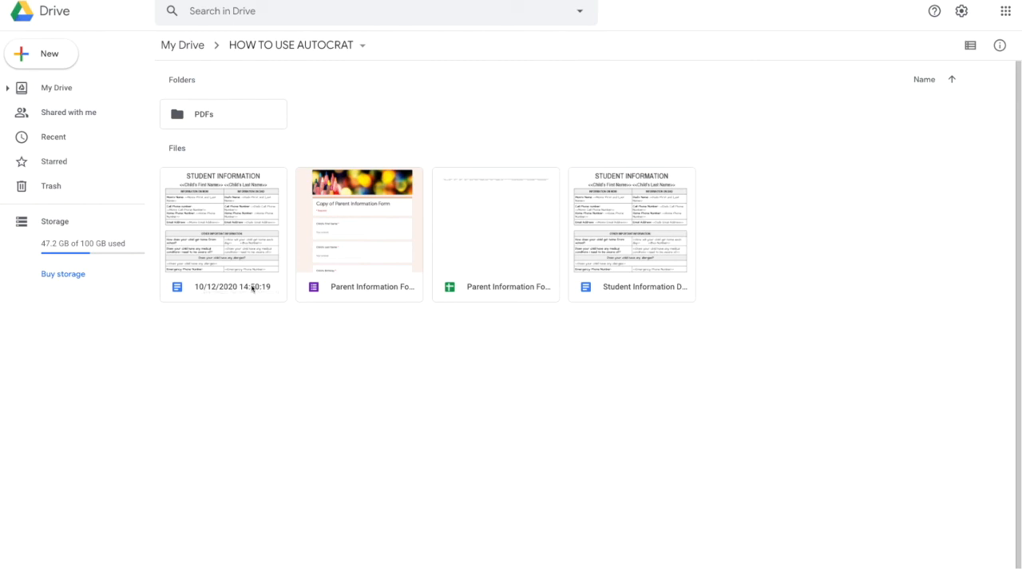
Open the timestamp-named merged document in the HOW TO USE AUTOCRAT folder in Google Drive and review its filled-in student information
double_click(244, 229)
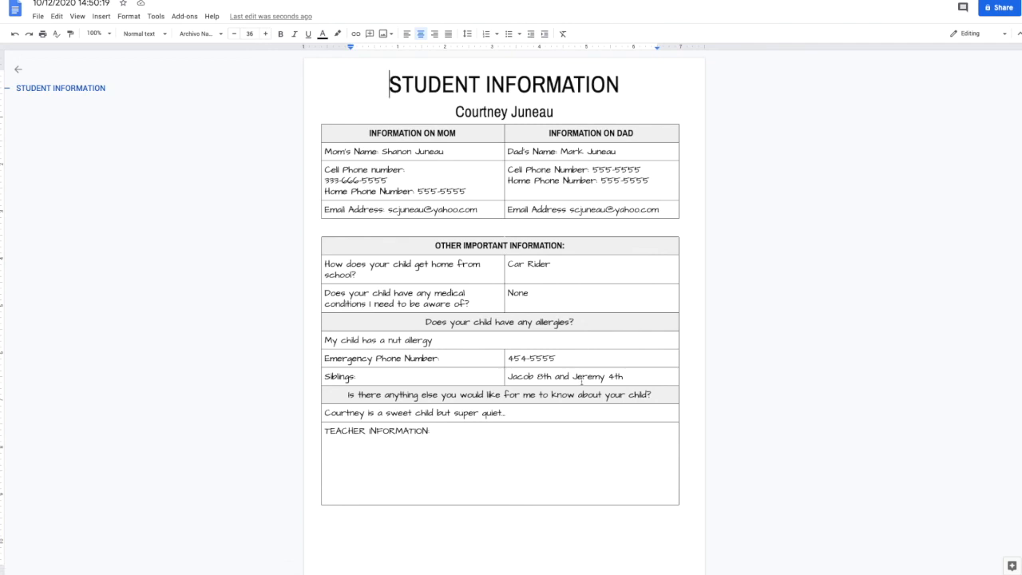
scroll(582, 381, down, 1)
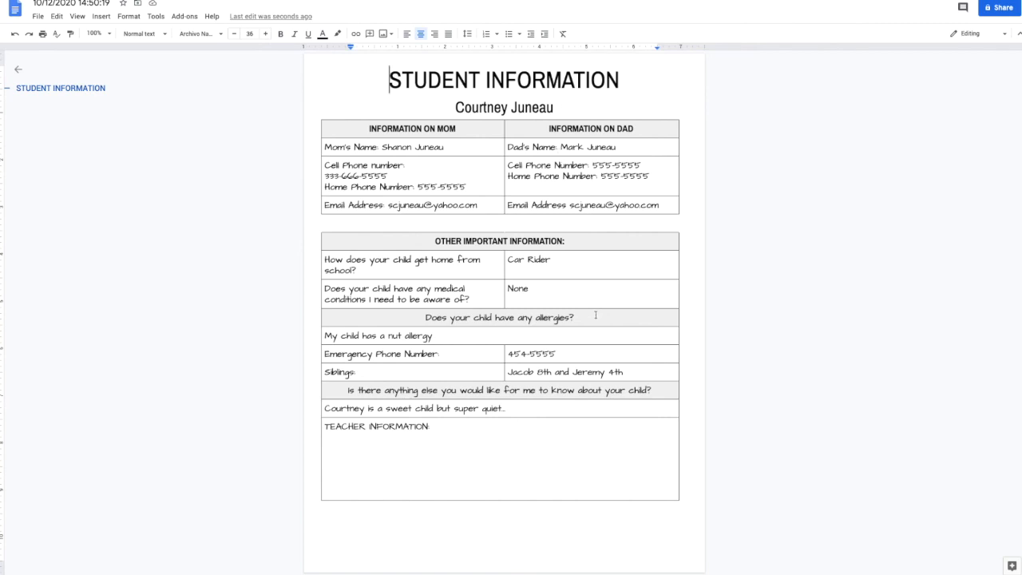
scroll(596, 316, up, 1)
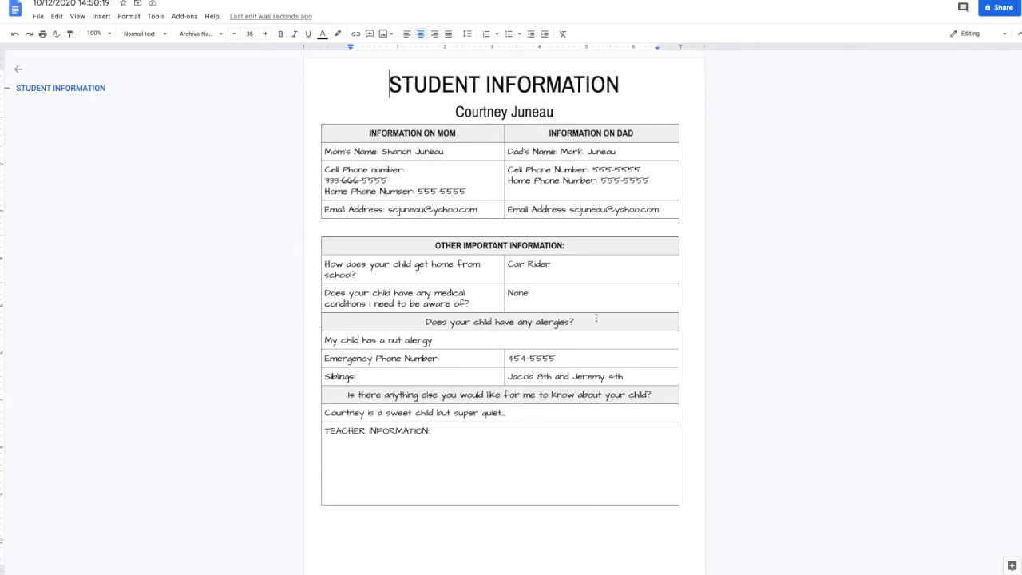